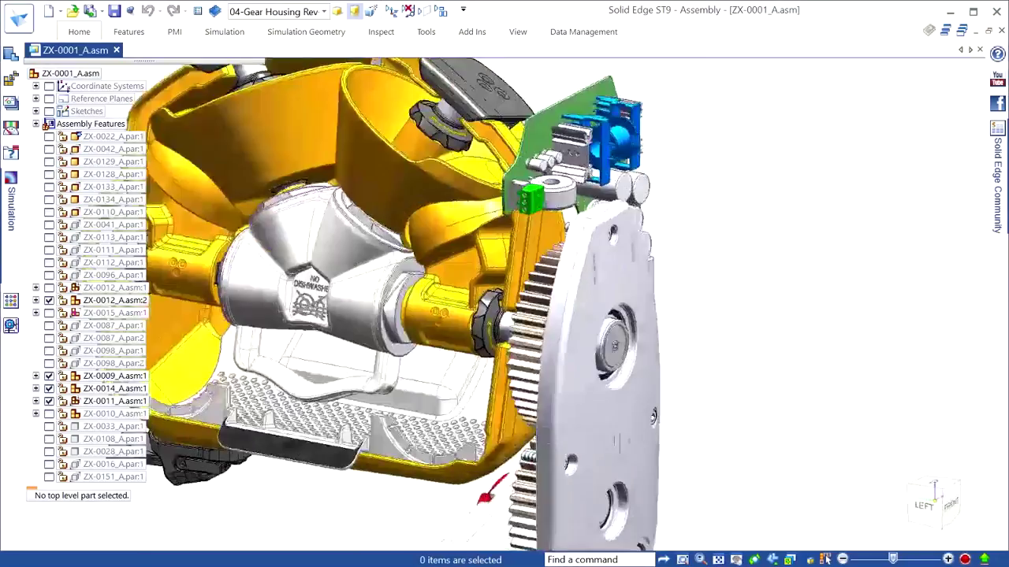
Step: Open the blue coil former ZX-0072_A.par for in-place editing
{"action": "scroll", "coordinate": [759, 254], "scroll_direction": "up", "scroll_amount": 5}
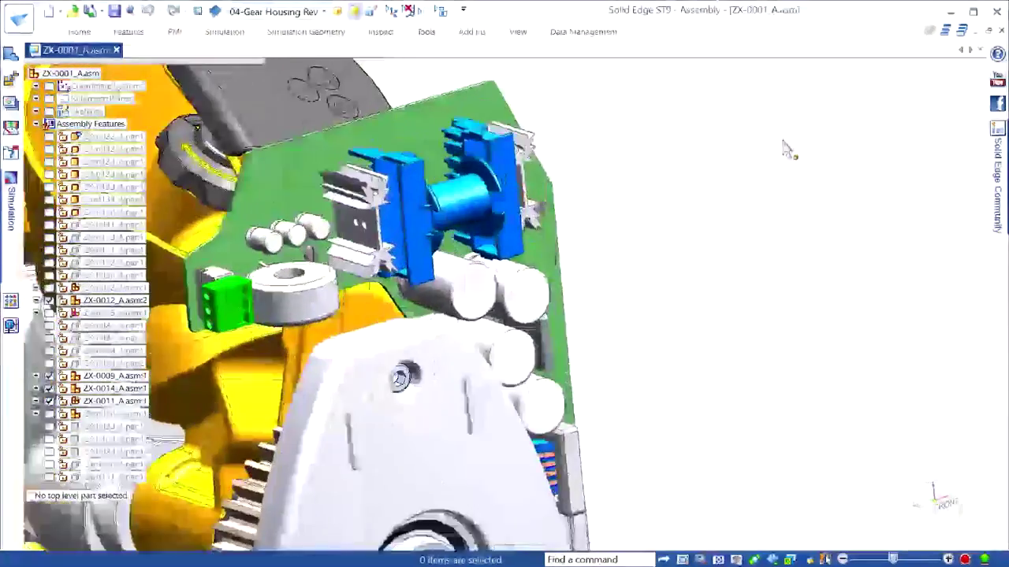
{"action": "left_click", "coordinate": [554, 242]}
{"action": "left_click", "coordinate": [489, 304]}
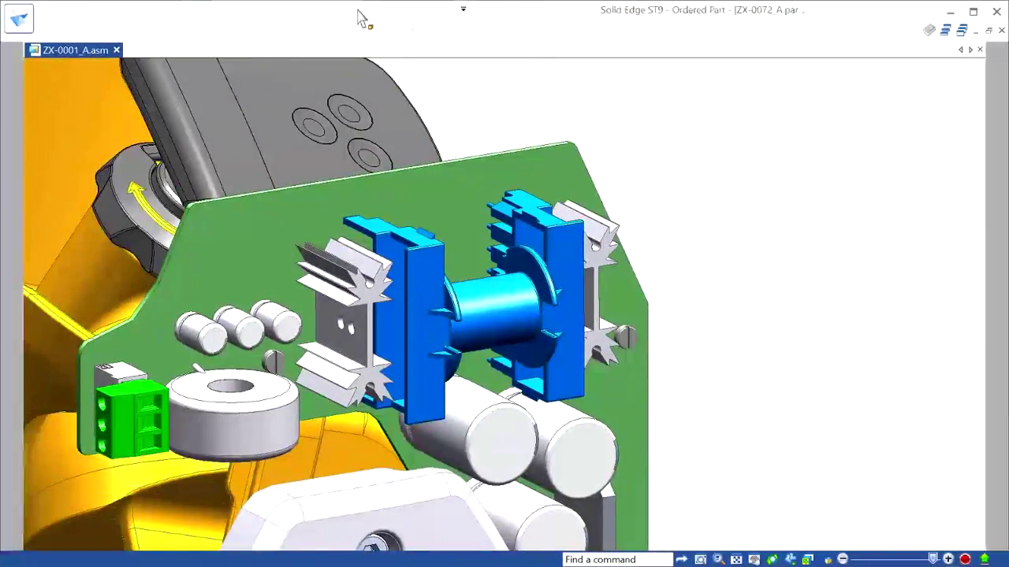
{"action": "middle_click_drag", "start_coordinate": [649, 150], "coordinate": [694, 150]}
{"action": "scroll", "coordinate": [479, 141], "scroll_direction": "up", "scroll_amount": 3}
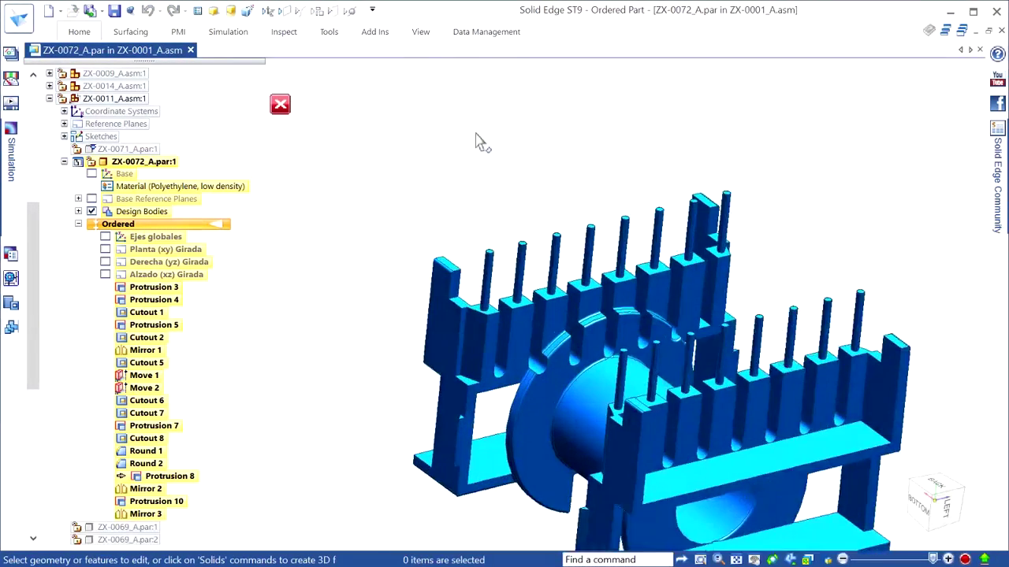
{"action": "scroll", "coordinate": [443, 148], "scroll_direction": "up", "scroll_amount": 3}
Step: Add a Simplify node to the coil former's feature tree
{"action": "left_click", "coordinate": [329, 32]}
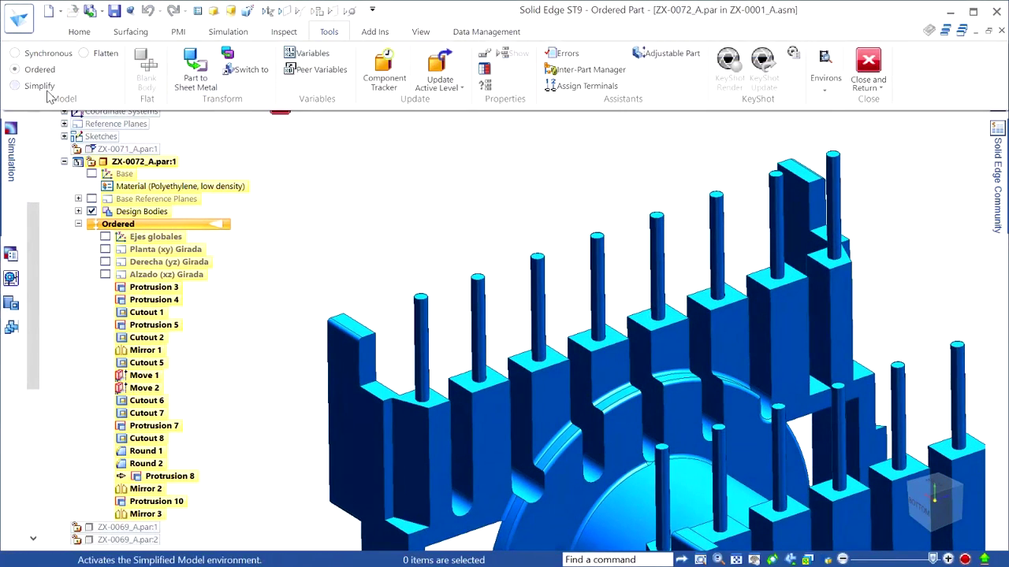
{"action": "left_click", "coordinate": [198, 69]}
{"action": "left_click", "coordinate": [78, 31]}
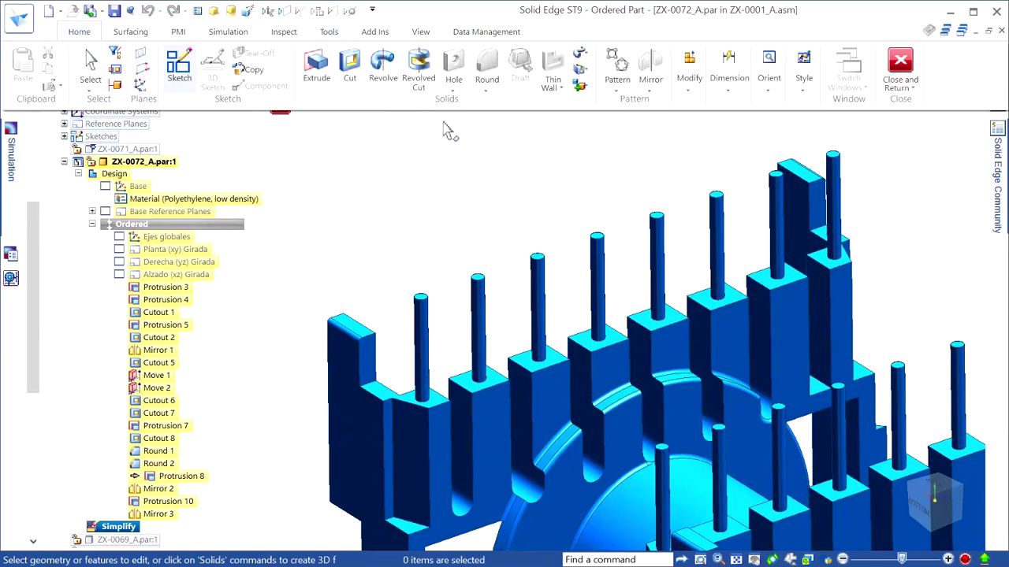
{"action": "left_click", "coordinate": [589, 107]}
Step: Box in the pin blocks using single-face selection, oriented on the top face
{"action": "left_click", "coordinate": [579, 124]}
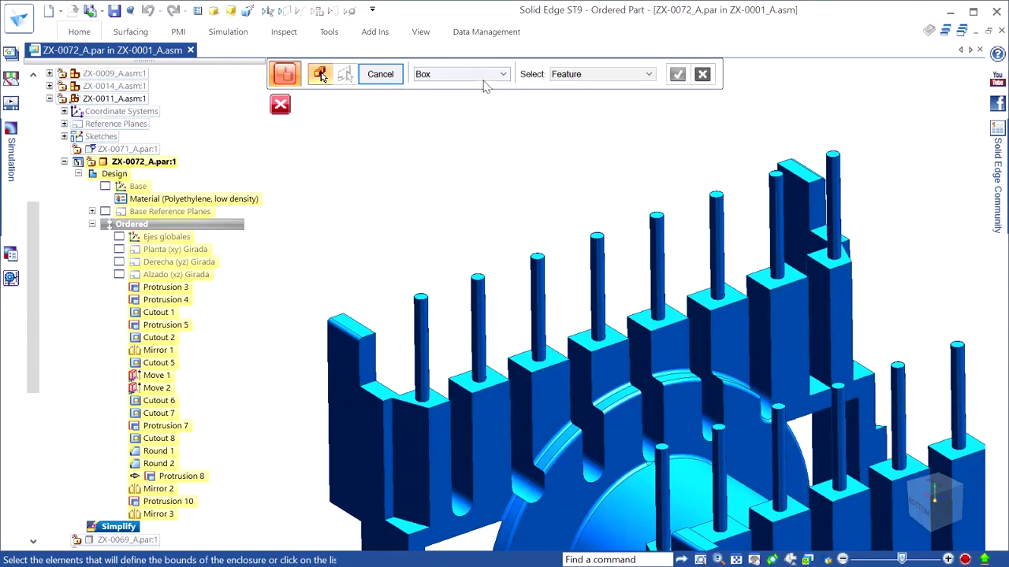
{"action": "left_click", "coordinate": [648, 74]}
{"action": "left_click", "coordinate": [566, 85]}
{"action": "left_click", "coordinate": [418, 477]}
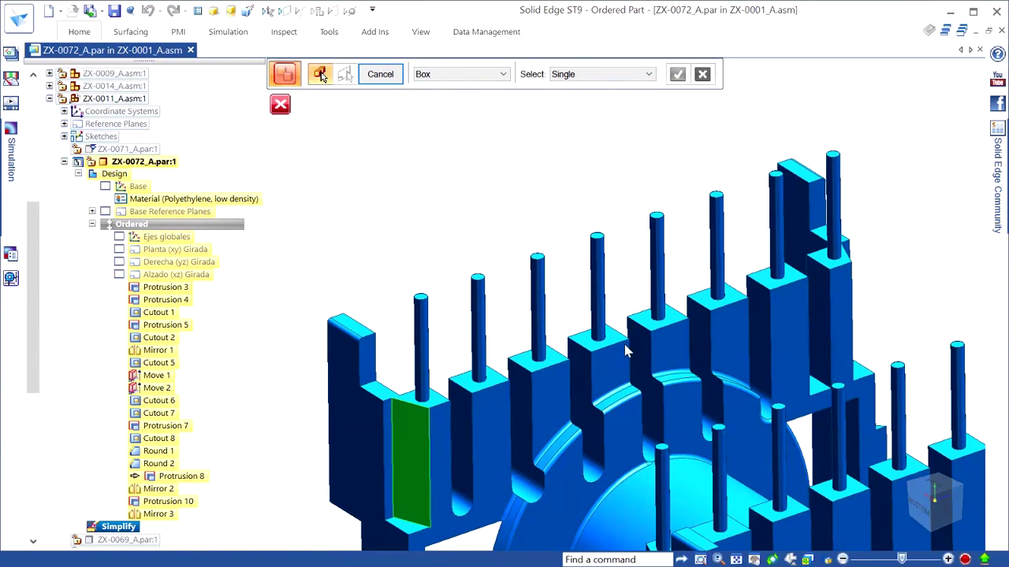
{"action": "middle_click_drag", "start_coordinate": [625, 351], "coordinate": [799, 252]}
{"action": "left_click", "coordinate": [784, 260]}
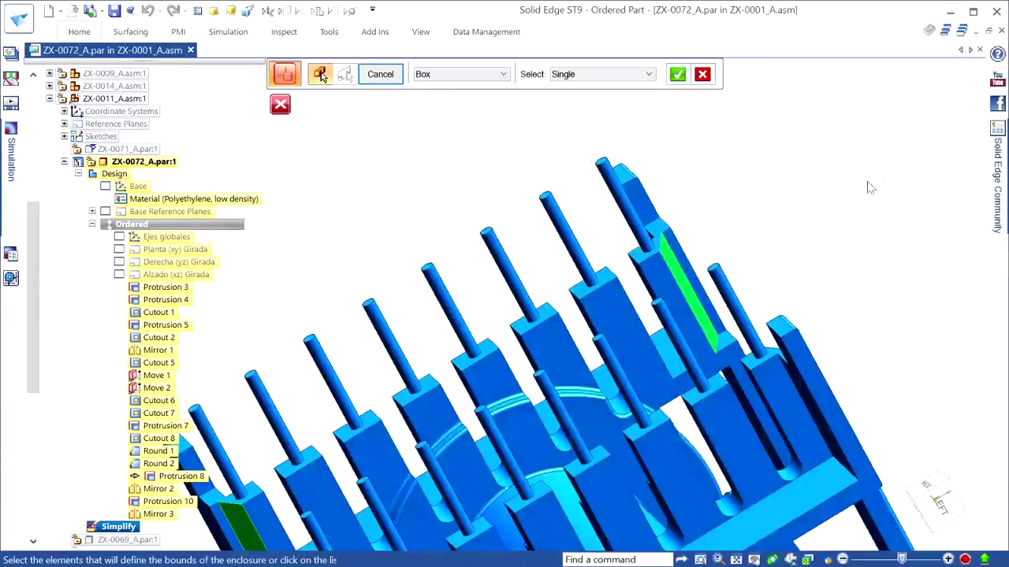
{"action": "middle_click_drag", "start_coordinate": [871, 188], "coordinate": [377, 225]}
{"action": "key", "text": "Return"}
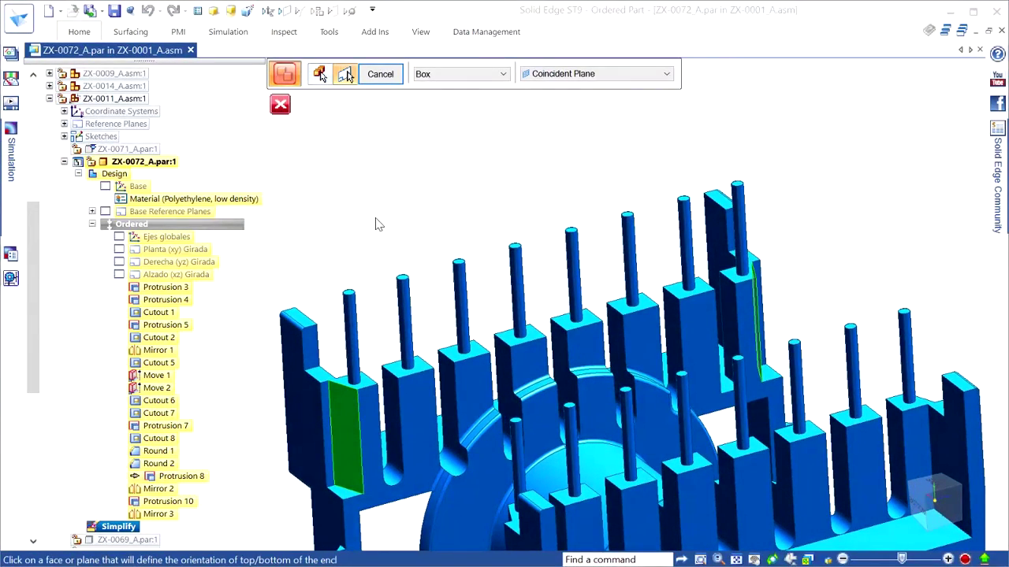
{"action": "left_click", "coordinate": [409, 374]}
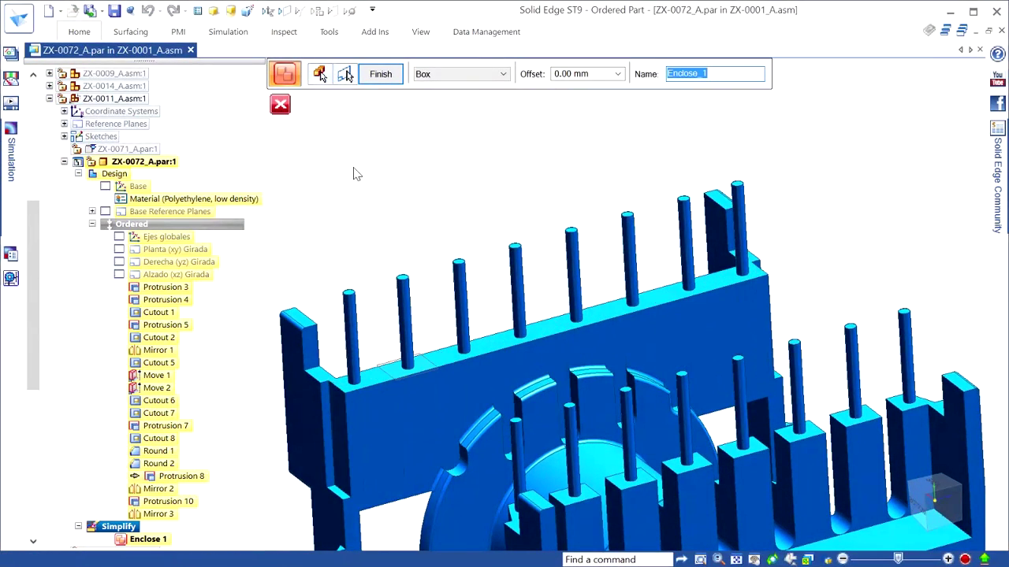
{"action": "key", "text": "Return"}
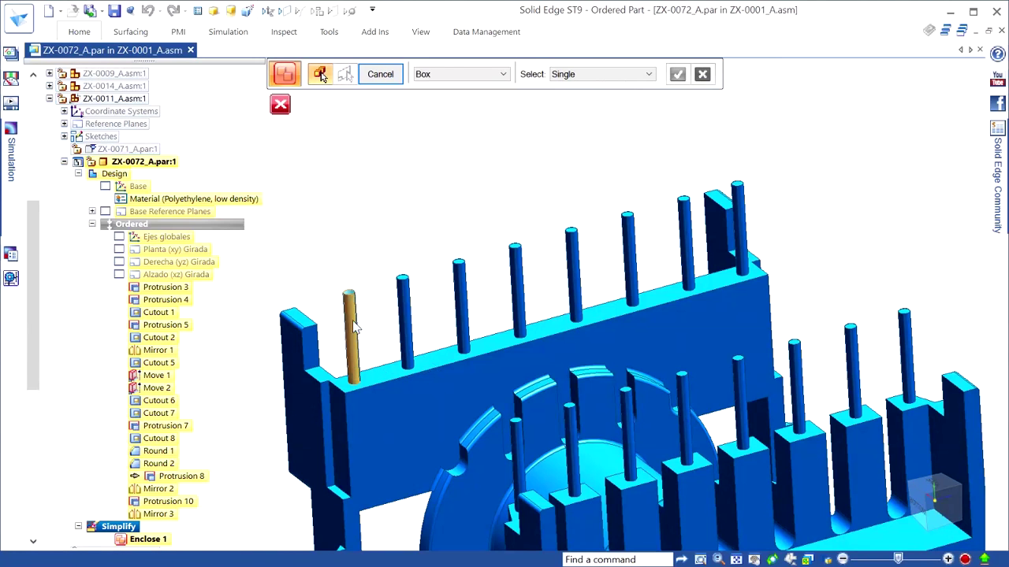
Step: Add a second box enclosure over the row of pins
{"action": "left_click", "coordinate": [355, 327]}
{"action": "key", "text": "Return"}
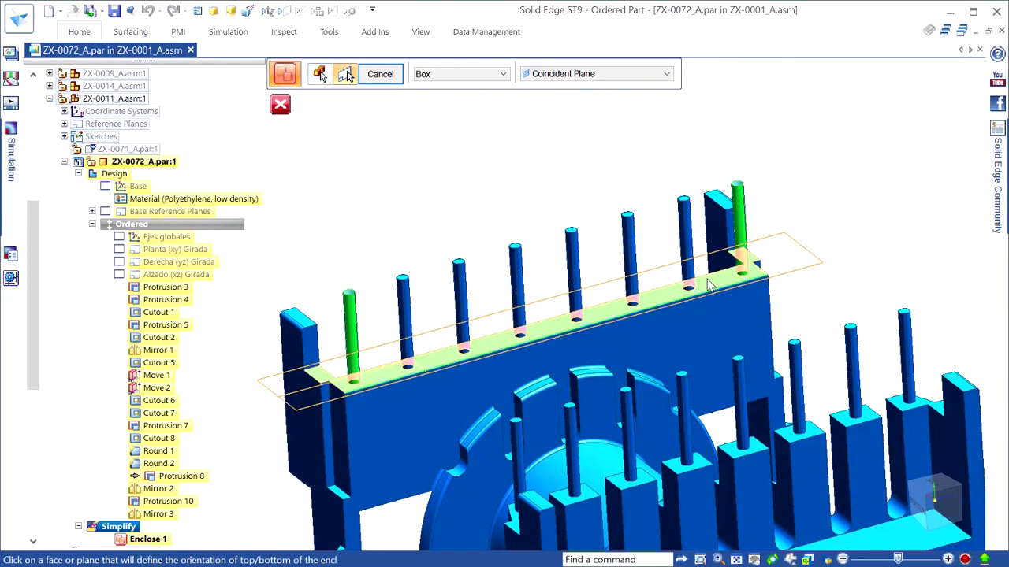
{"action": "key", "text": "Return"}
{"action": "key", "text": "Return"}
{"action": "mouse_move", "coordinate": [795, 140]}
{"action": "middle_mouse_down"}
{"action": "mouse_move", "coordinate": [888, 147]}
{"action": "mouse_move", "coordinate": [723, 163]}
{"action": "mouse_move", "coordinate": [461, 82]}
{"action": "middle_mouse_up"}
Step: Wrap one pin in an inside-cylinder enclosure
{"action": "left_click", "coordinate": [461, 76]}
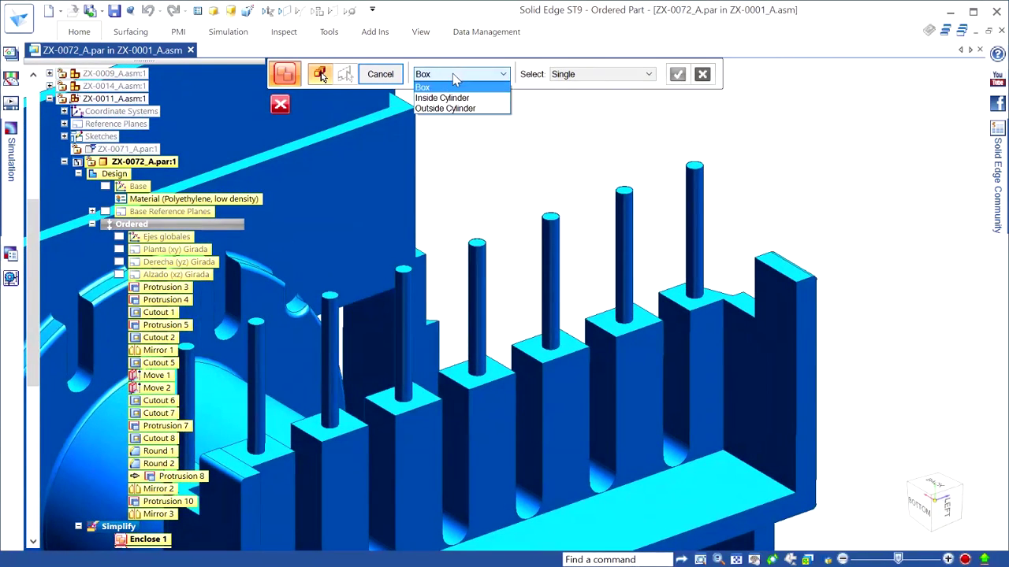
{"action": "left_click", "coordinate": [457, 101]}
{"action": "left_click", "coordinate": [604, 350]}
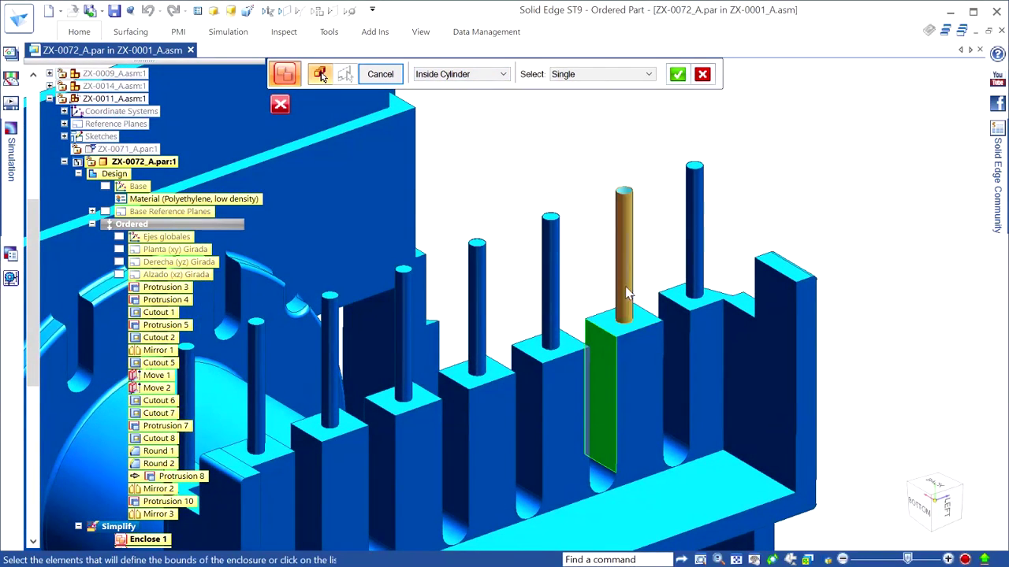
{"action": "mouse_move", "coordinate": [828, 155]}
{"action": "middle_mouse_down"}
{"action": "mouse_move", "coordinate": [838, 237]}
{"action": "mouse_move", "coordinate": [608, 405]}
{"action": "mouse_move", "coordinate": [489, 399]}
{"action": "middle_mouse_up"}
{"action": "mouse_move", "coordinate": [877, 241]}
{"action": "middle_mouse_down"}
{"action": "mouse_move", "coordinate": [893, 234]}
{"action": "mouse_move", "coordinate": [682, 154]}
{"action": "middle_mouse_up"}
{"action": "right_click", "coordinate": [679, 147]}
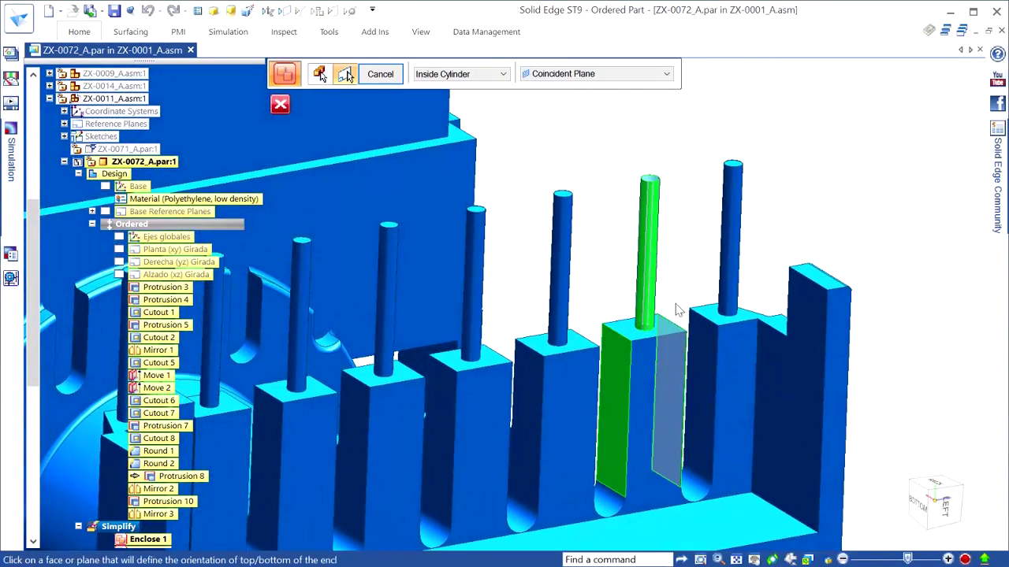
{"action": "right_click", "coordinate": [796, 158]}
{"action": "right_click", "coordinate": [815, 116]}
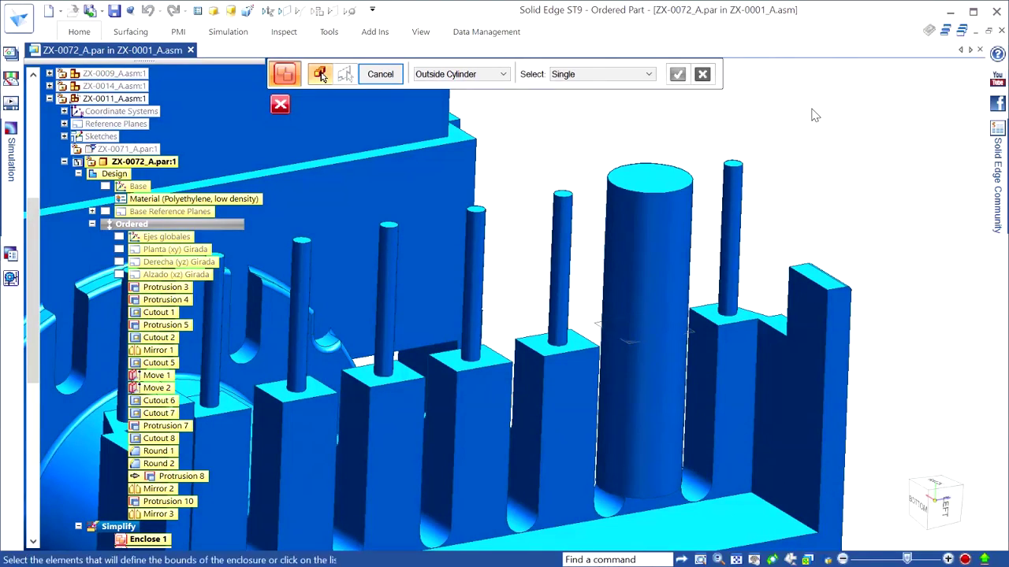
{"action": "middle_click_drag", "start_coordinate": [813, 113], "coordinate": [786, 65]}
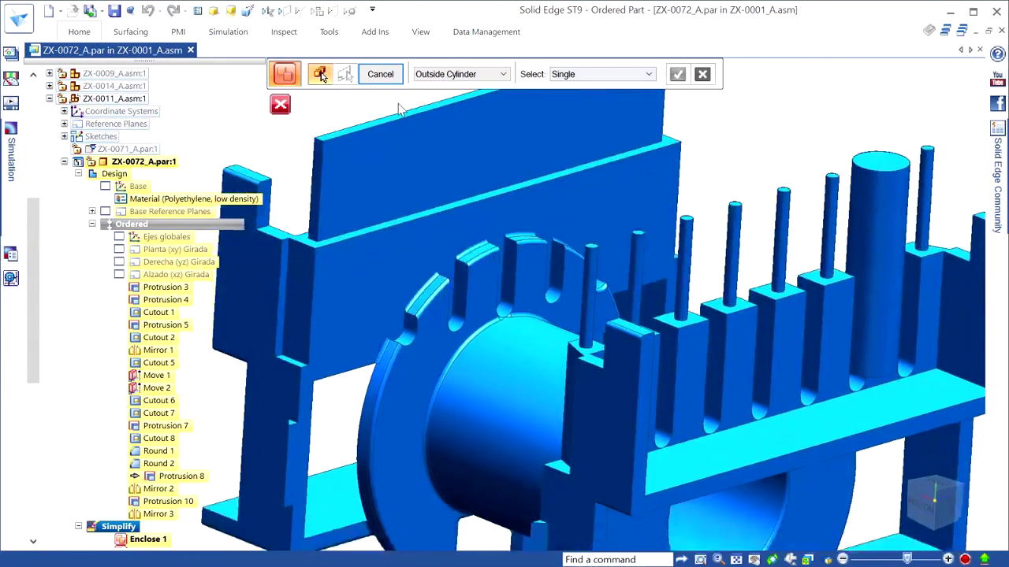
Step: Fill the round flange with an inside-cylinder enclosure at 1.00 mm offset
{"action": "left_click", "coordinate": [441, 74]}
{"action": "left_click", "coordinate": [436, 97]}
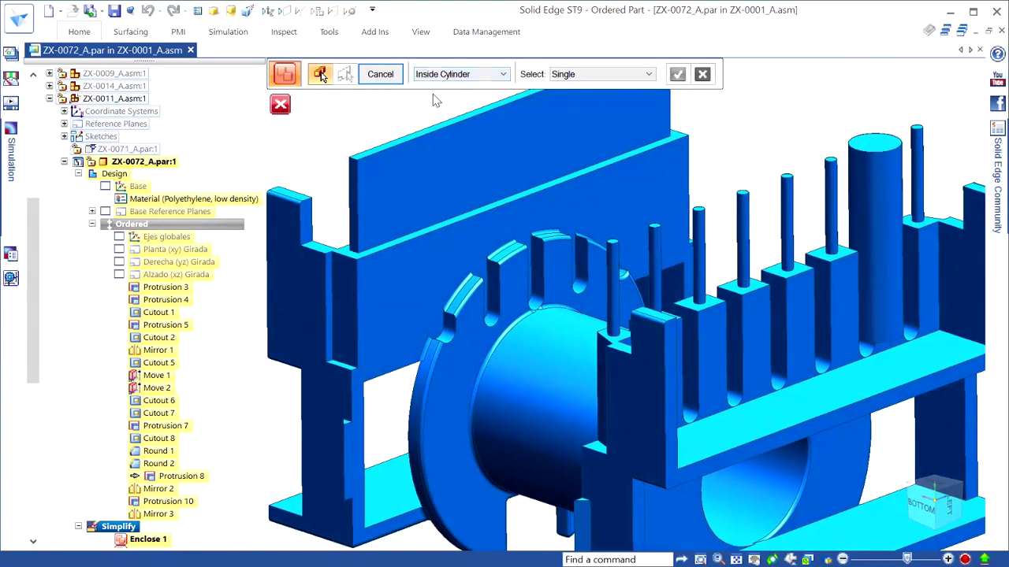
{"action": "left_click", "coordinate": [453, 386]}
{"action": "mouse_move", "coordinate": [453, 387]}
{"action": "middle_mouse_down"}
{"action": "mouse_move", "coordinate": [332, 450]}
{"action": "mouse_move", "coordinate": [434, 342]}
{"action": "middle_mouse_up"}
{"action": "mouse_move", "coordinate": [508, 384]}
{"action": "middle_mouse_down"}
{"action": "mouse_move", "coordinate": [570, 502]}
{"action": "mouse_move", "coordinate": [211, 119]}
{"action": "mouse_move", "coordinate": [377, 282]}
{"action": "middle_mouse_up"}
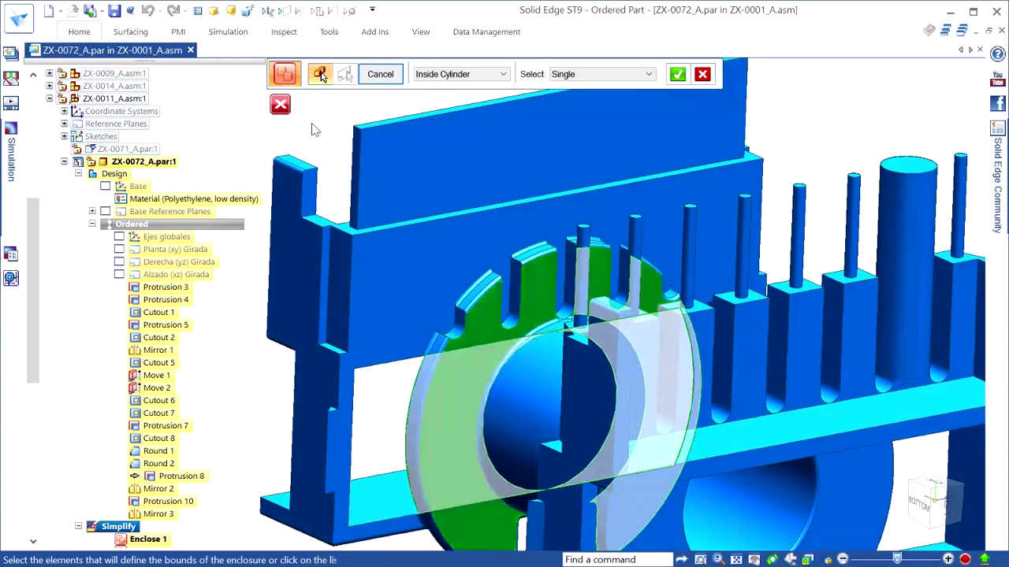
{"action": "right_click", "coordinate": [377, 281]}
{"action": "left_click", "coordinate": [376, 281]}
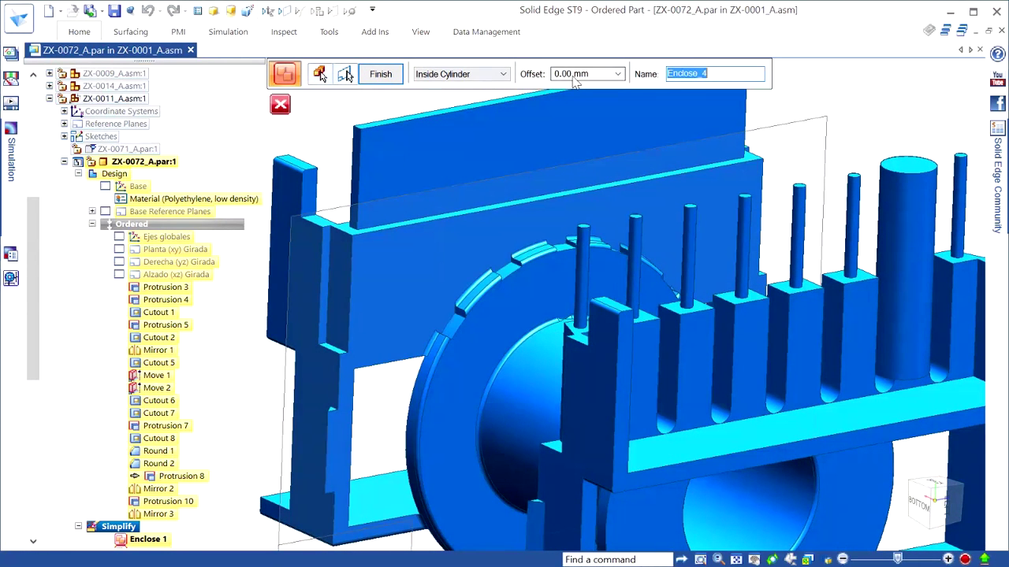
{"action": "key", "text": "Tab"}
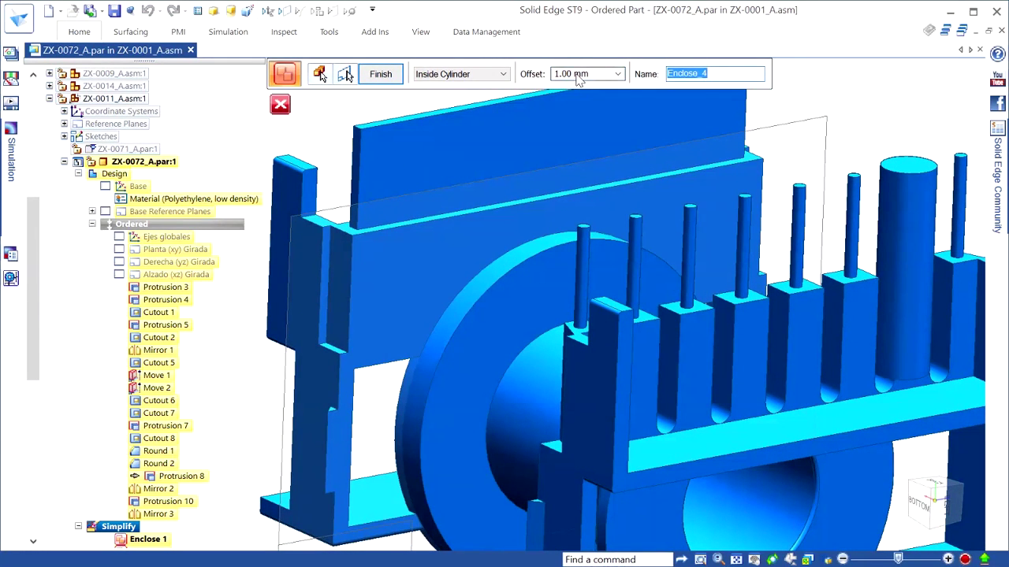
{"action": "left_click", "coordinate": [383, 76]}
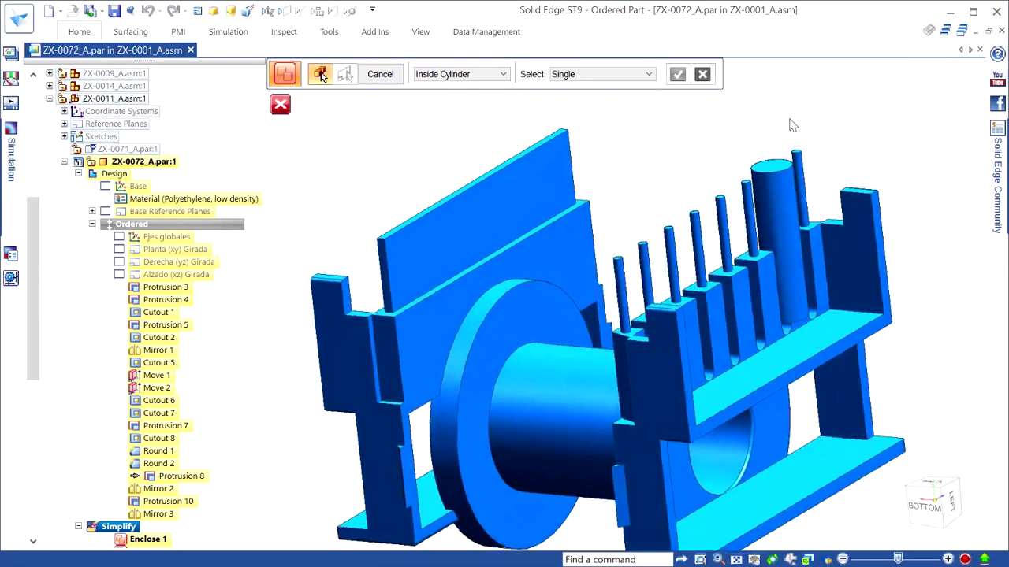
Step: Enclose the whole part body in a box with 1.00 mm offset
{"action": "left_click", "coordinate": [502, 75]}
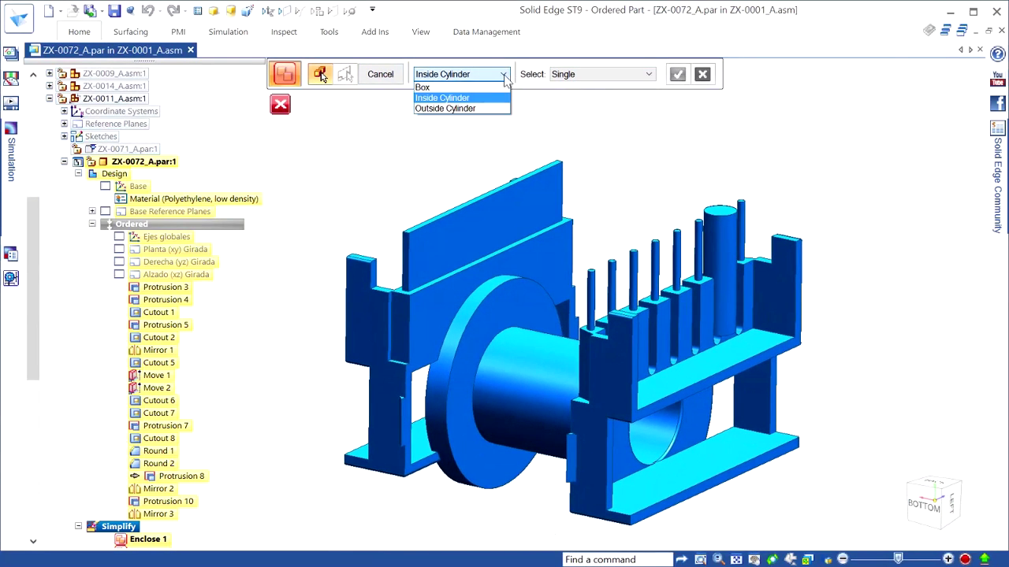
{"action": "left_click", "coordinate": [430, 83]}
{"action": "left_click", "coordinate": [561, 76]}
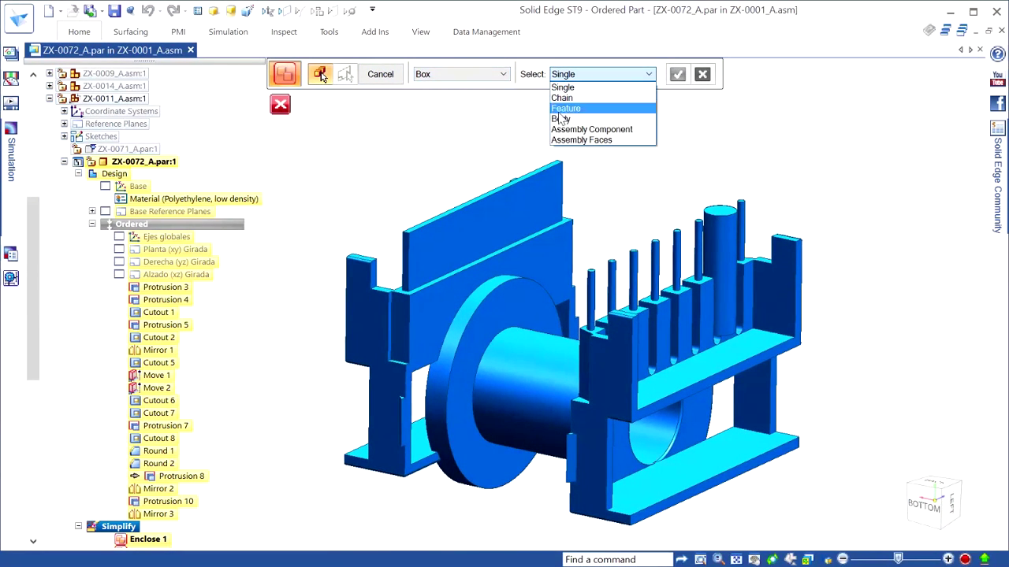
{"action": "left_click", "coordinate": [561, 119]}
{"action": "left_click", "coordinate": [552, 220]}
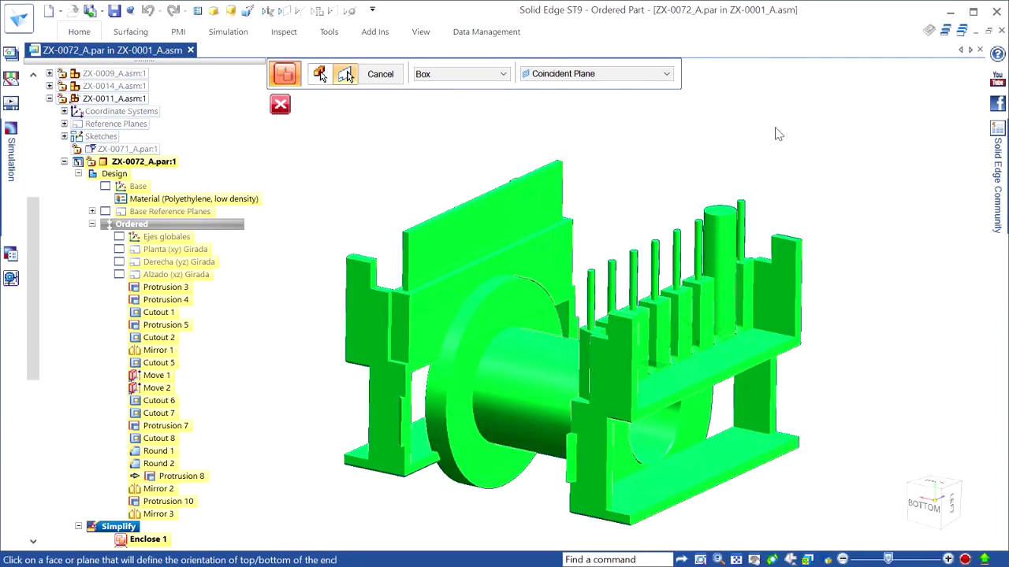
{"action": "left_click", "coordinate": [552, 193]}
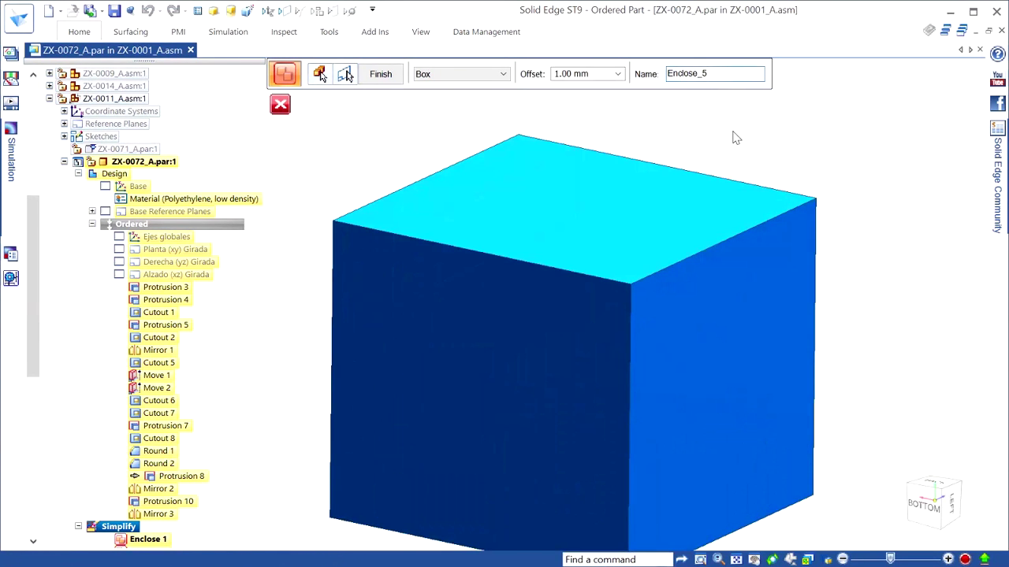
{"action": "left_click", "coordinate": [388, 74]}
{"action": "key", "text": "Escape"}
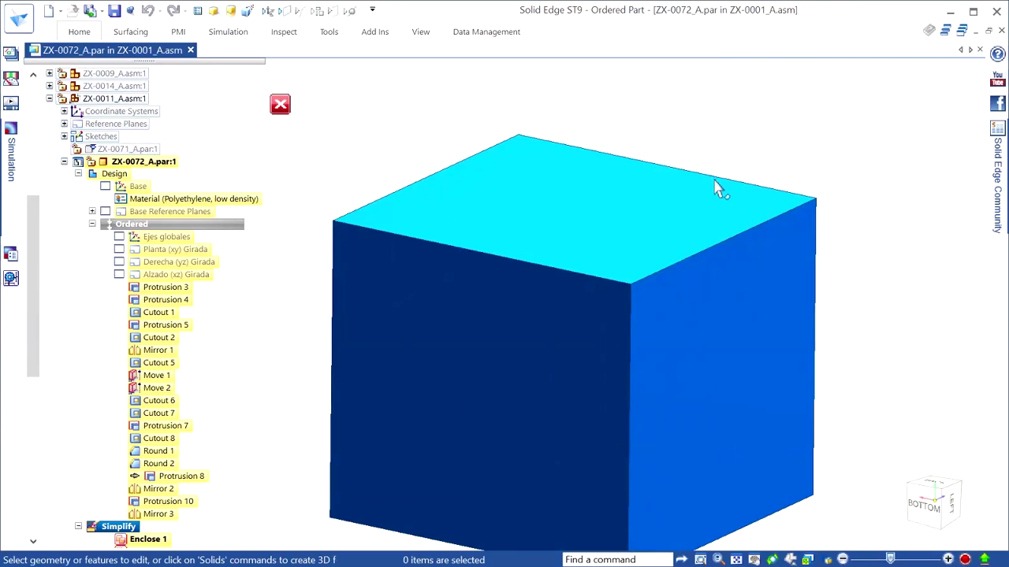
Step: Change the display sharpness and return to the ZX-0001 assembly
{"action": "key", "text": "ctrl+i"}
{"action": "key", "text": "ctrl+f"}
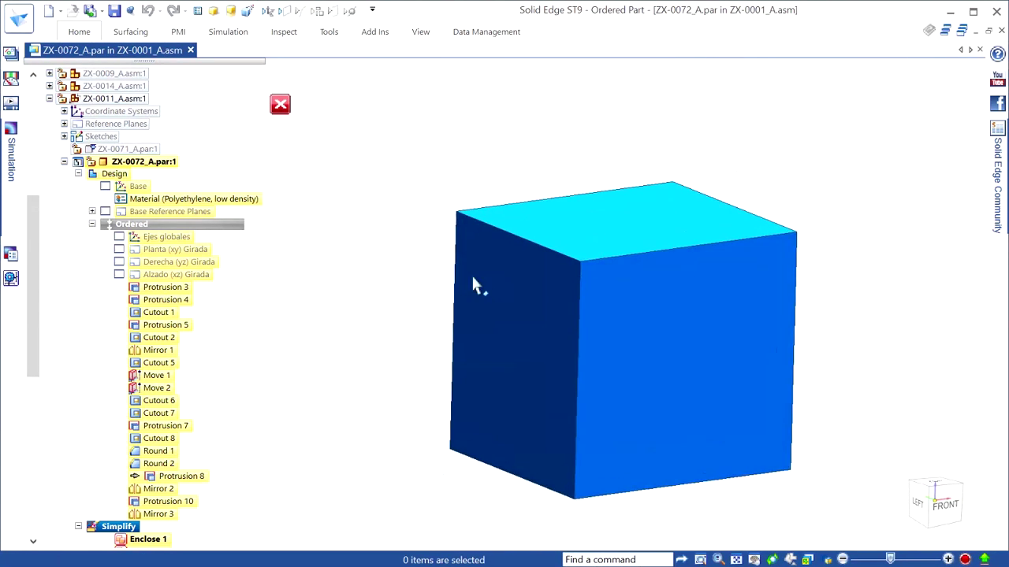
{"action": "left_click", "coordinate": [417, 32]}
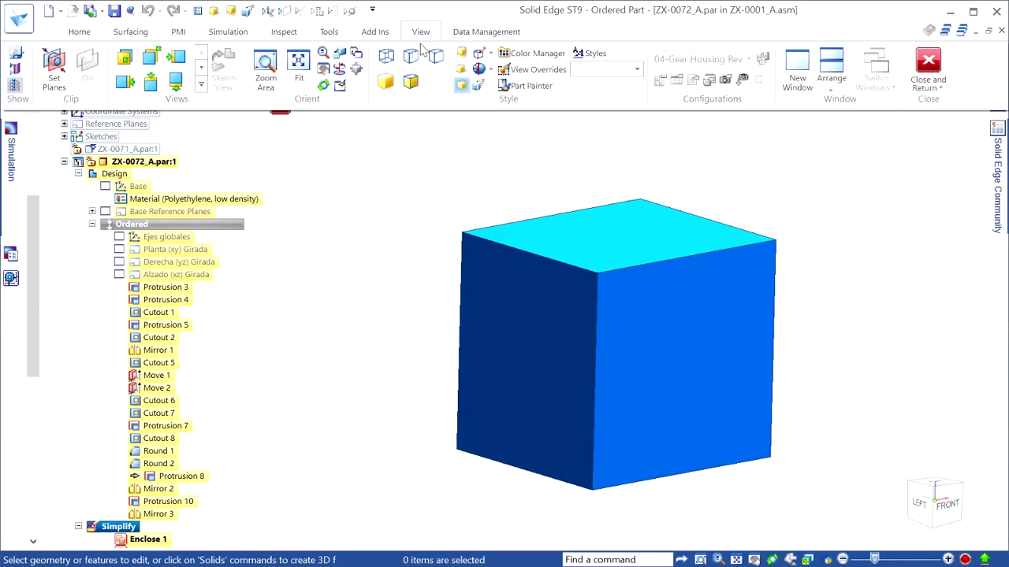
{"action": "left_click", "coordinate": [483, 69]}
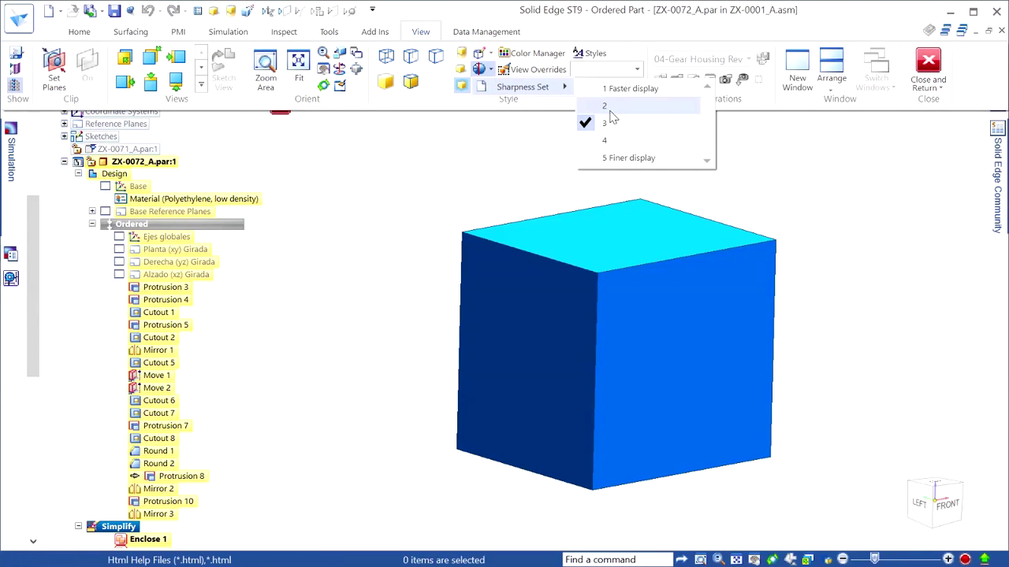
{"action": "left_click", "coordinate": [631, 88]}
{"action": "left_click", "coordinate": [287, 111]}
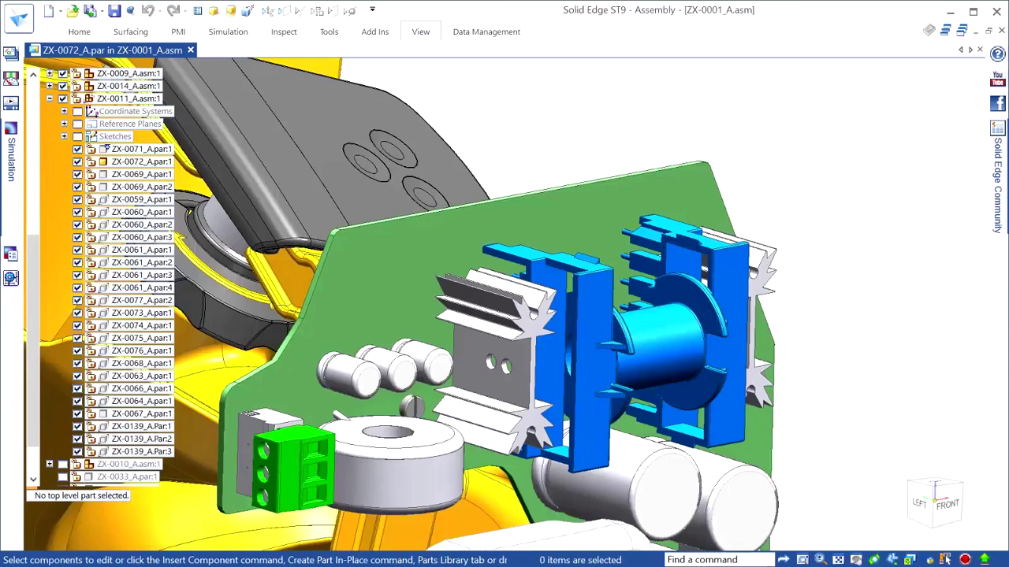
Step: Display the blue part in the assembly as its simplified enclosing box
{"action": "left_click", "coordinate": [635, 241]}
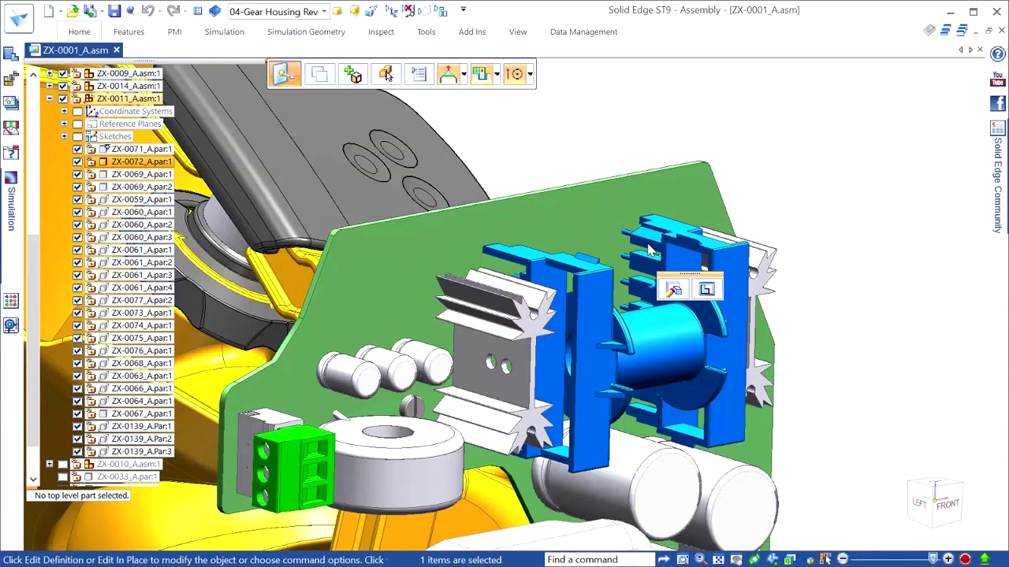
{"action": "right_click", "coordinate": [648, 245]}
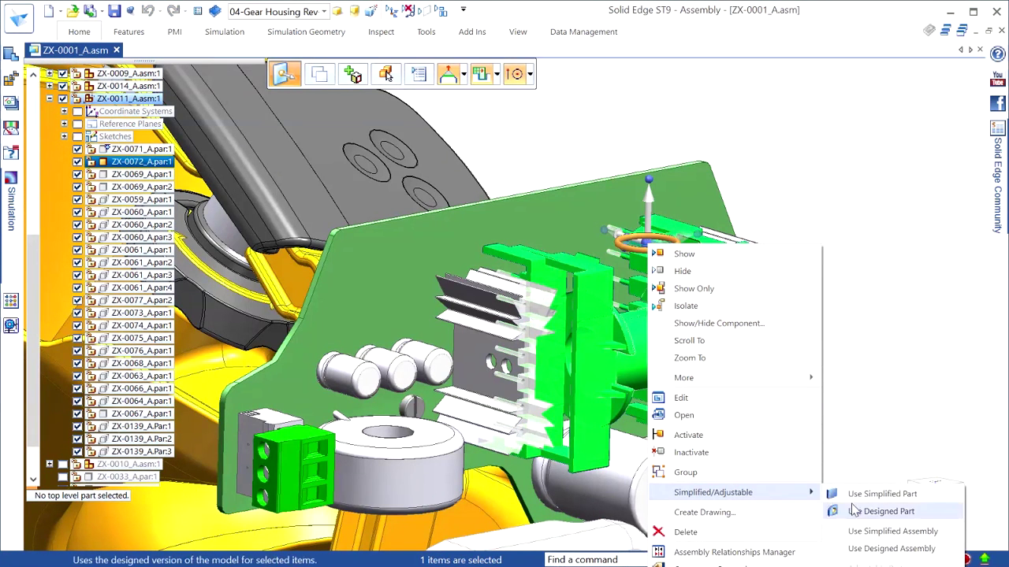
{"action": "left_click", "coordinate": [840, 449]}
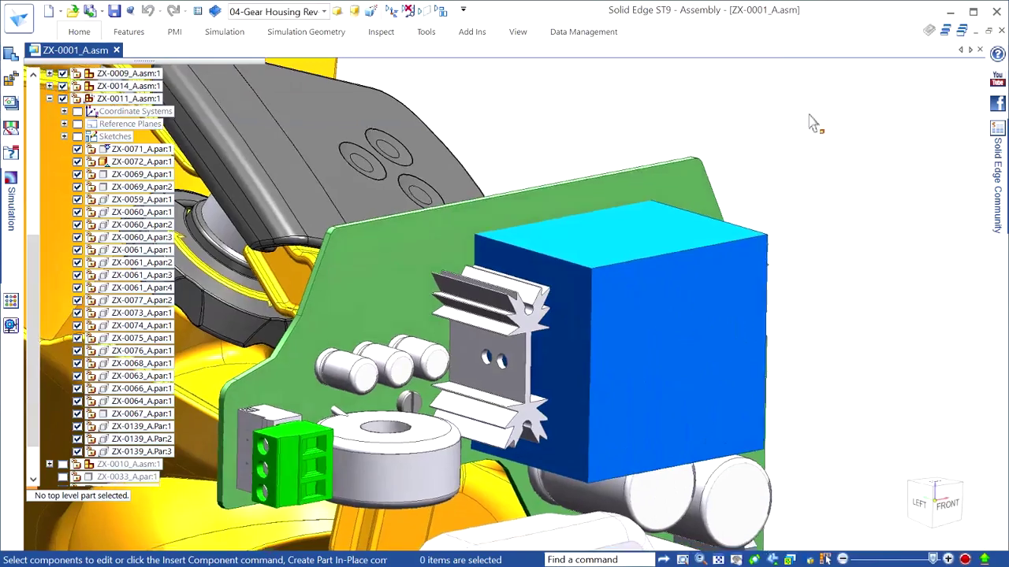
{"action": "scroll", "coordinate": [804, 114], "scroll_direction": "down", "scroll_amount": 3}
{"action": "scroll", "coordinate": [788, 109], "scroll_direction": "down", "scroll_amount": 5}
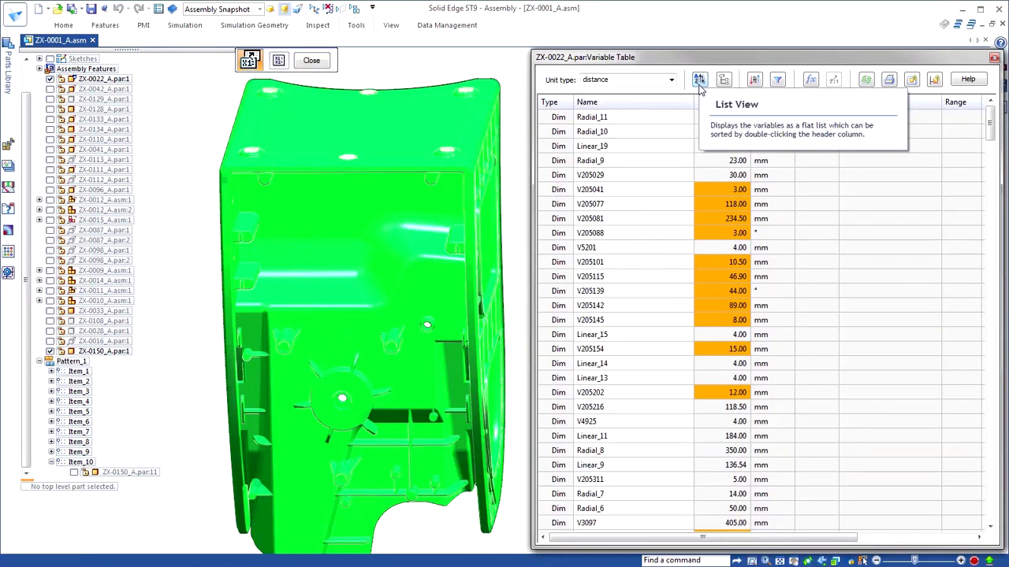
Step: Show variables by structure, expand LargeCutout and SmallCutout, and set LargeHole to 30
{"action": "left_click", "coordinate": [723, 80]}
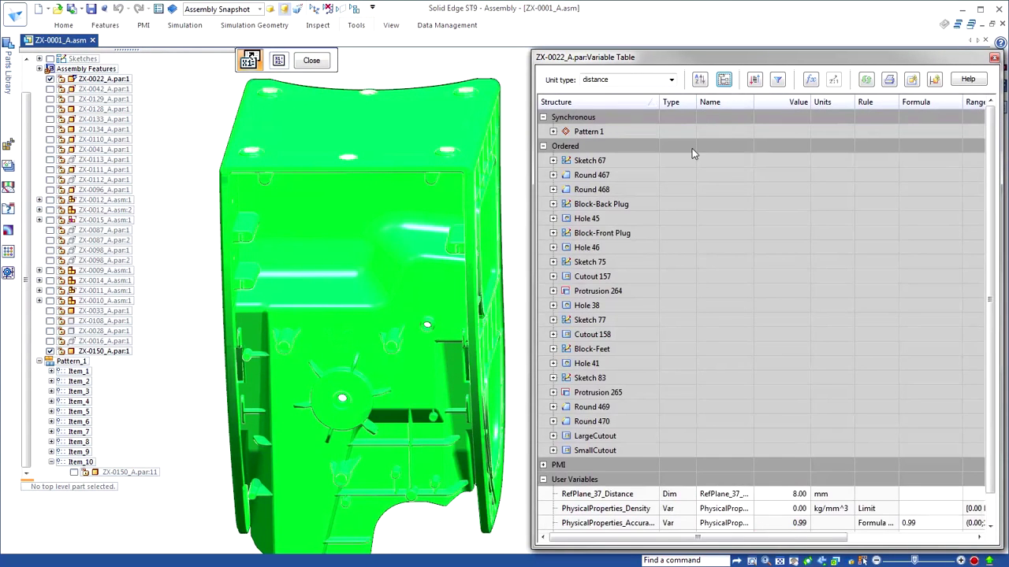
{"action": "scroll", "coordinate": [1001, 236], "scroll_direction": "down", "scroll_amount": 1}
{"action": "scroll", "coordinate": [1000, 237], "scroll_direction": "up", "scroll_amount": 1}
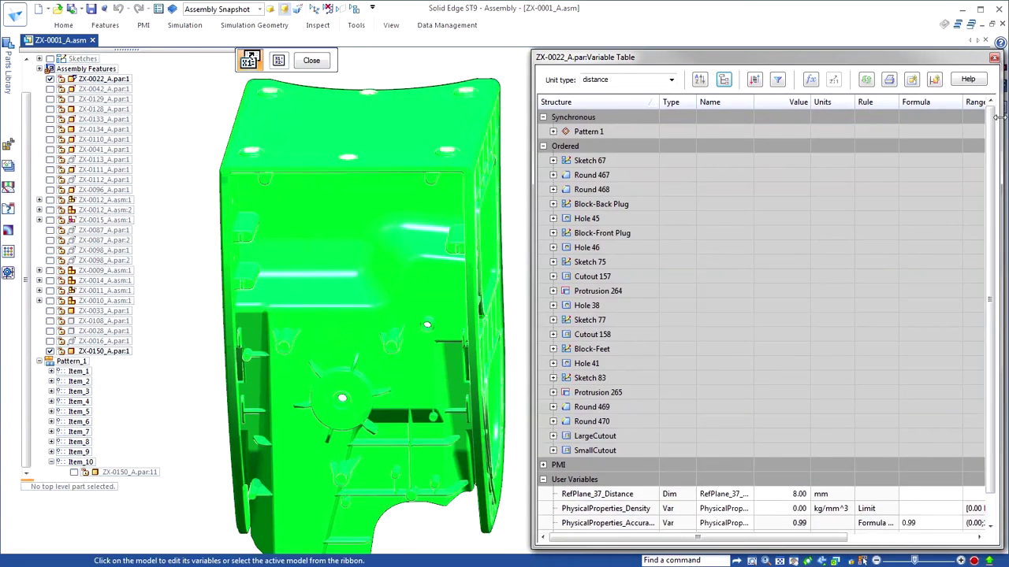
{"action": "scroll", "coordinate": [406, 533], "scroll_direction": "up", "scroll_amount": 1}
{"action": "scroll", "coordinate": [406, 533], "scroll_direction": "up", "scroll_amount": 1}
{"action": "scroll", "coordinate": [407, 532], "scroll_direction": "up", "scroll_amount": 1}
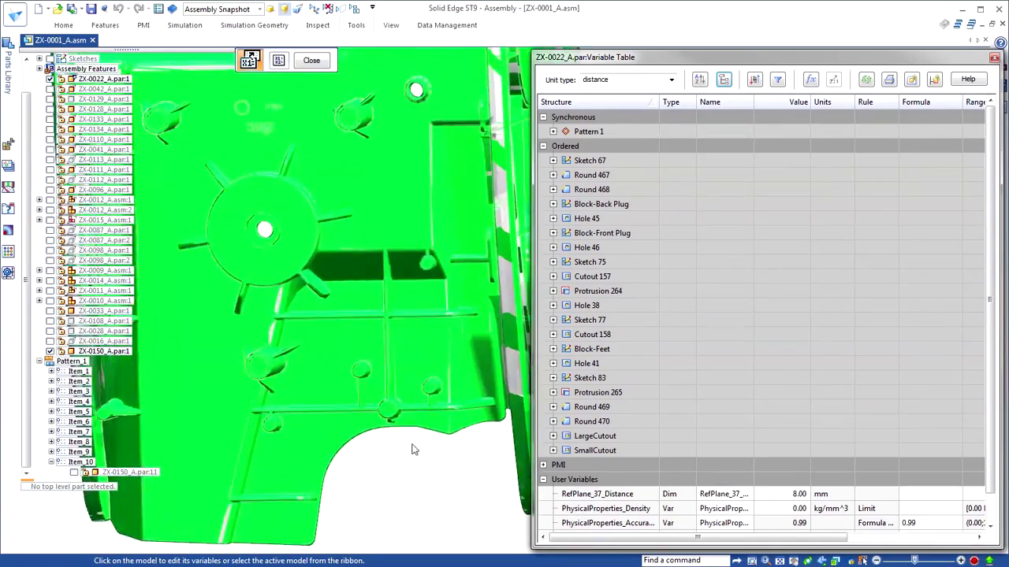
{"action": "scroll", "coordinate": [406, 533], "scroll_direction": "up", "scroll_amount": 1}
{"action": "scroll", "coordinate": [407, 532], "scroll_direction": "up", "scroll_amount": 1}
{"action": "scroll", "coordinate": [417, 539], "scroll_direction": "up", "scroll_amount": 2}
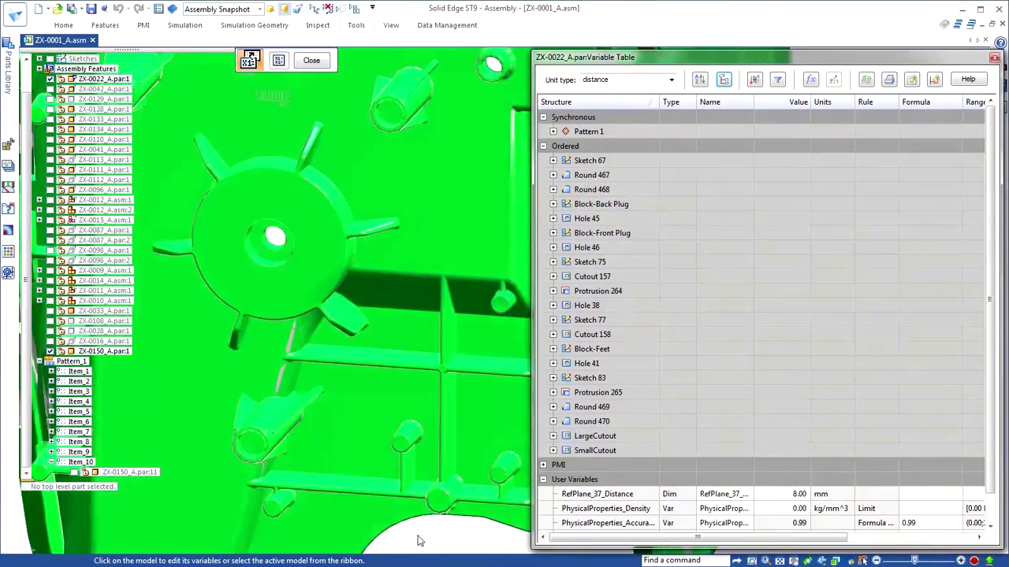
{"action": "left_click", "coordinate": [553, 436]}
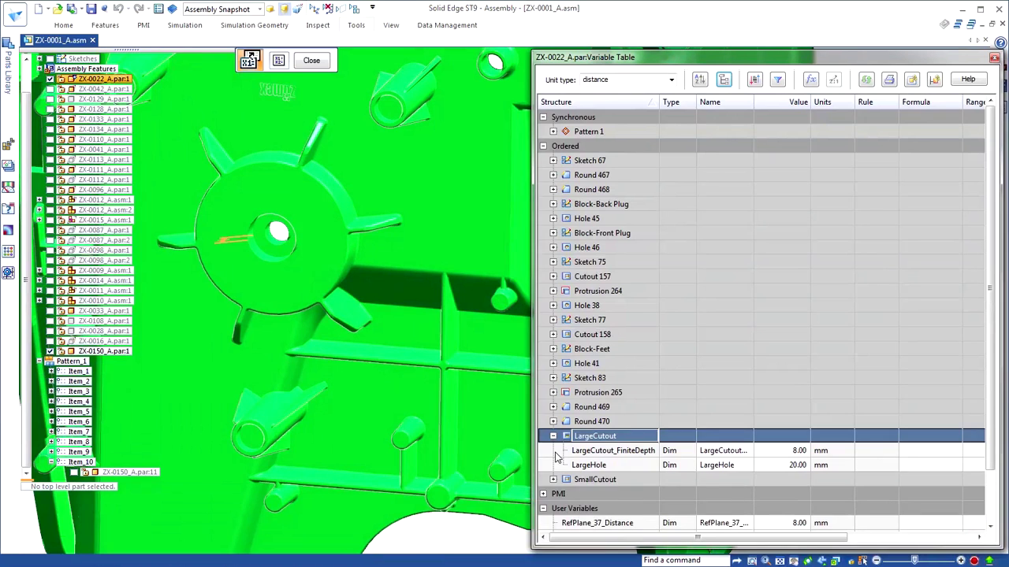
{"action": "left_click", "coordinate": [553, 479]}
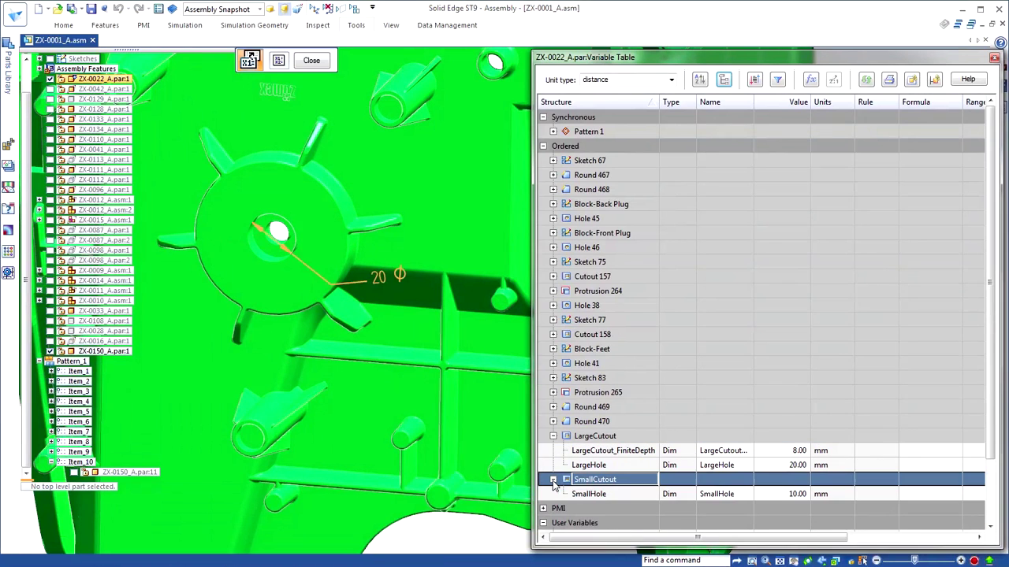
{"action": "left_click", "coordinate": [800, 465]}
{"action": "type", "text": "30"}
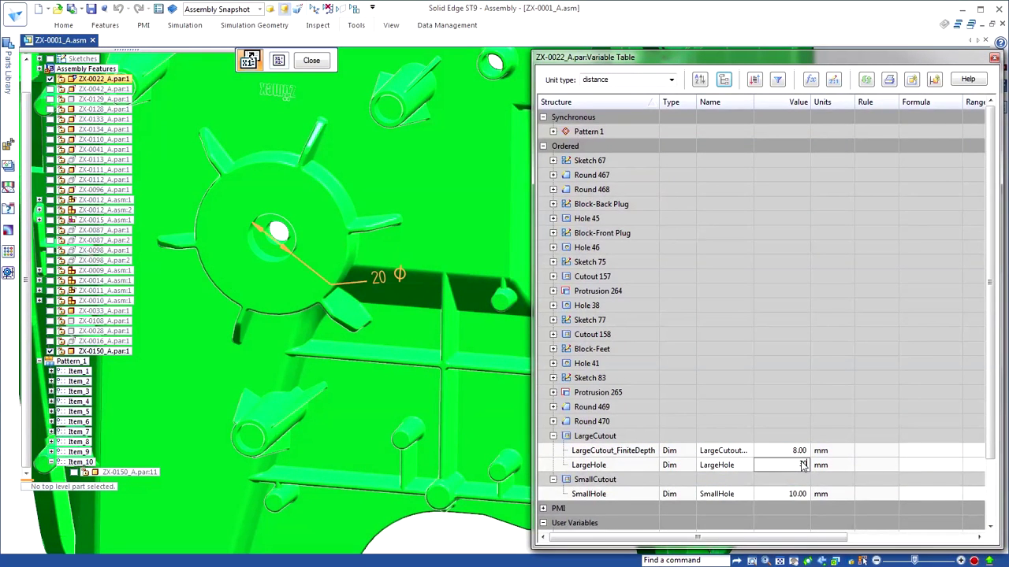
{"action": "key", "text": "Return"}
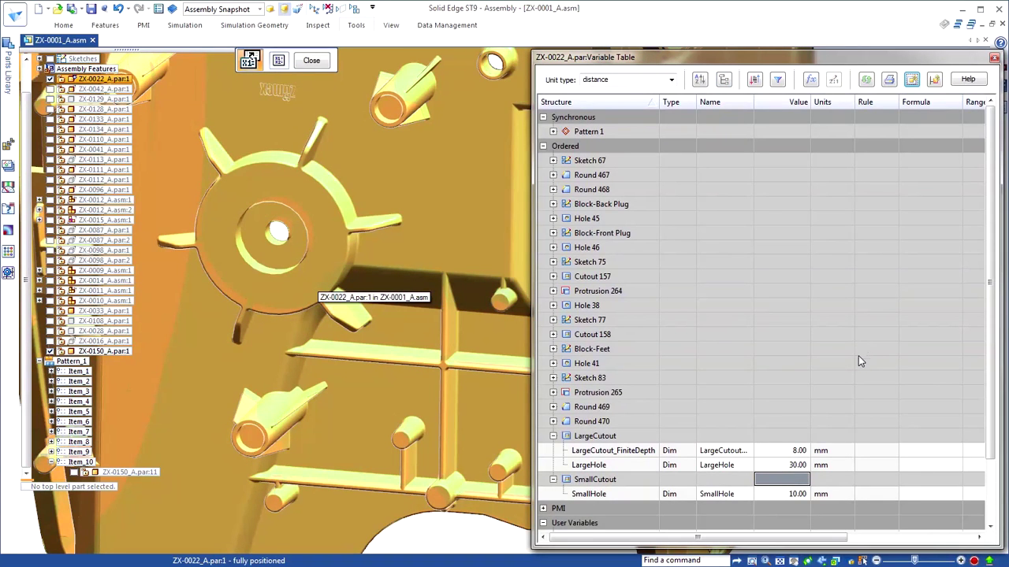
Step: Drive LargeHole by the formula SmallHole+10 and set SmallHole to 45 mm
{"action": "left_click", "coordinate": [924, 466]}
{"action": "type", "text": "SmallHole+10"}
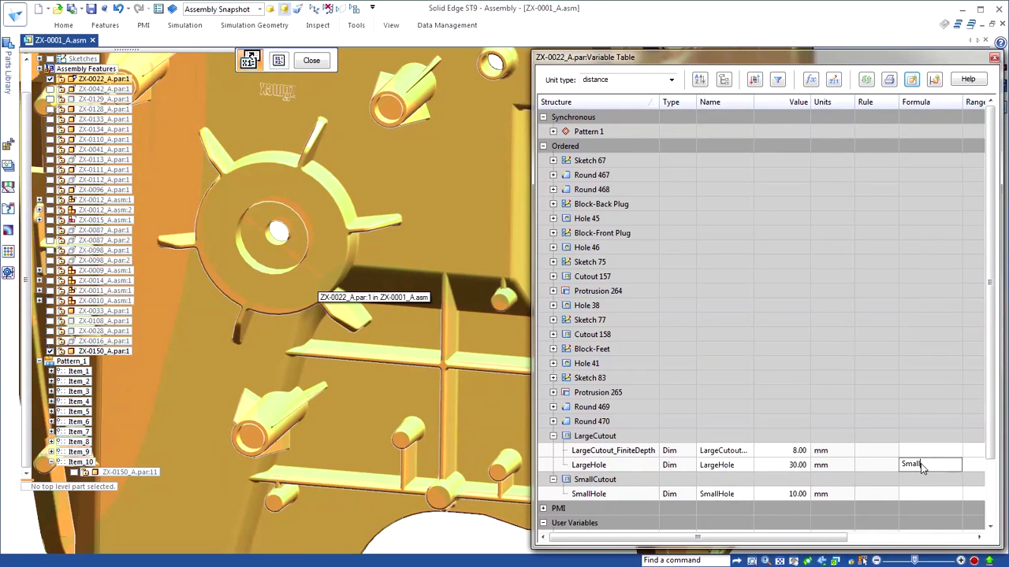
{"action": "left_click", "coordinate": [798, 494]}
{"action": "type", "text": "45"}
{"action": "key", "text": "Return"}
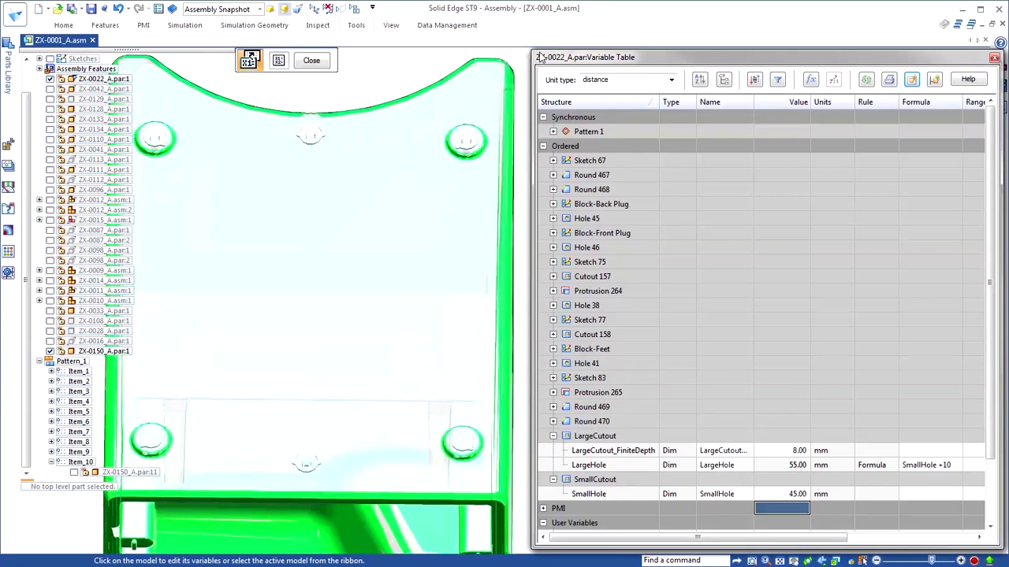
Step: Set Block-Feet's Foot_Master angle to 135°, updating the three linked foot angles
{"action": "left_click", "coordinate": [553, 350]}
{"action": "left_click", "coordinate": [804, 380]}
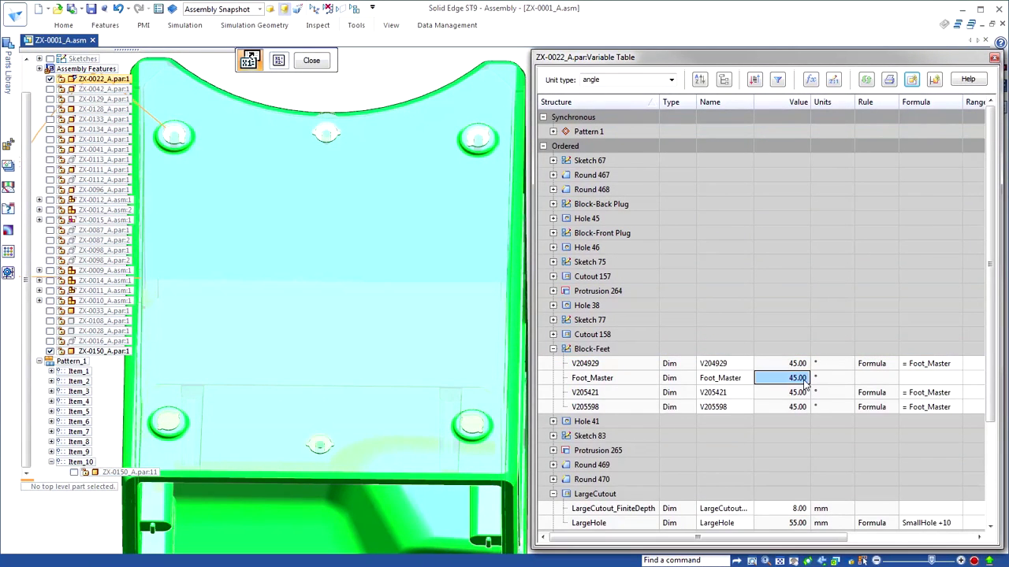
{"action": "type", "text": "135"}
{"action": "key", "text": "Return"}
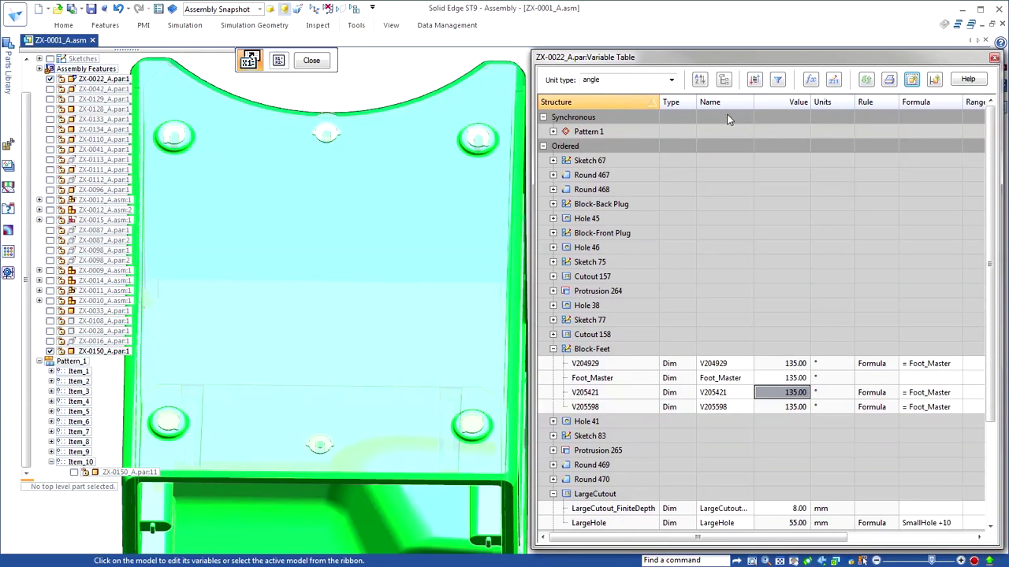
{"action": "left_click", "coordinate": [552, 349]}
Step: Collapse the LargeCutout and SmallCutout groups and show the variables as a flat list
{"action": "left_click", "coordinate": [552, 436]}
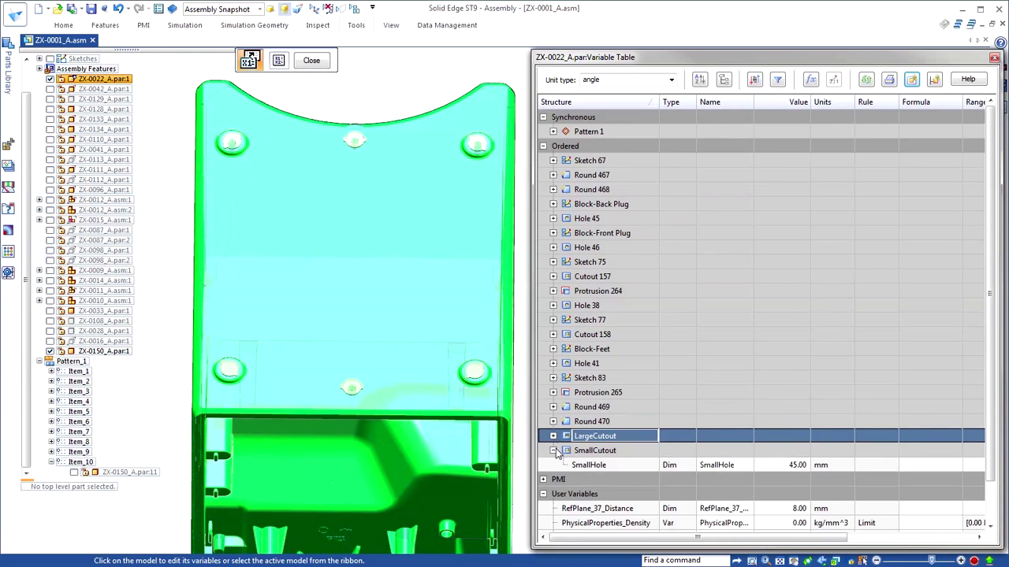
{"action": "left_click", "coordinate": [552, 450]}
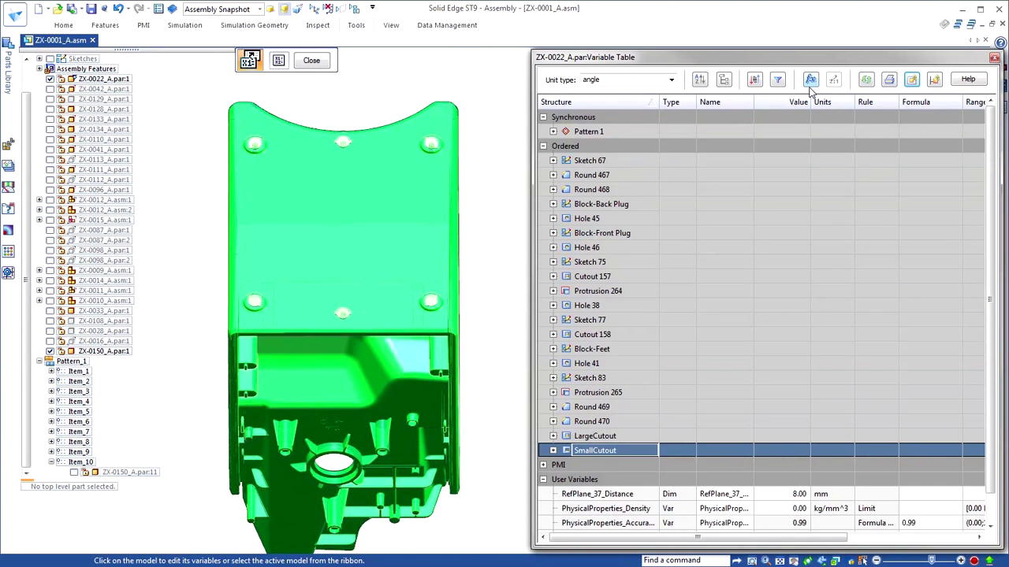
{"action": "left_click", "coordinate": [700, 81]}
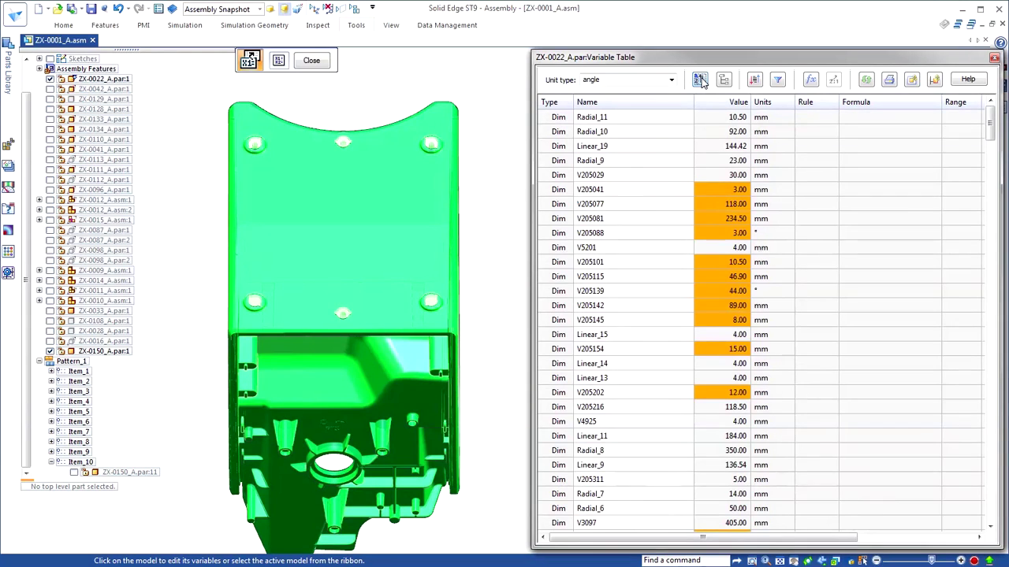
Step: Custom-sort the variables by Name ascending, then by Type
{"action": "left_click", "coordinate": [755, 80]}
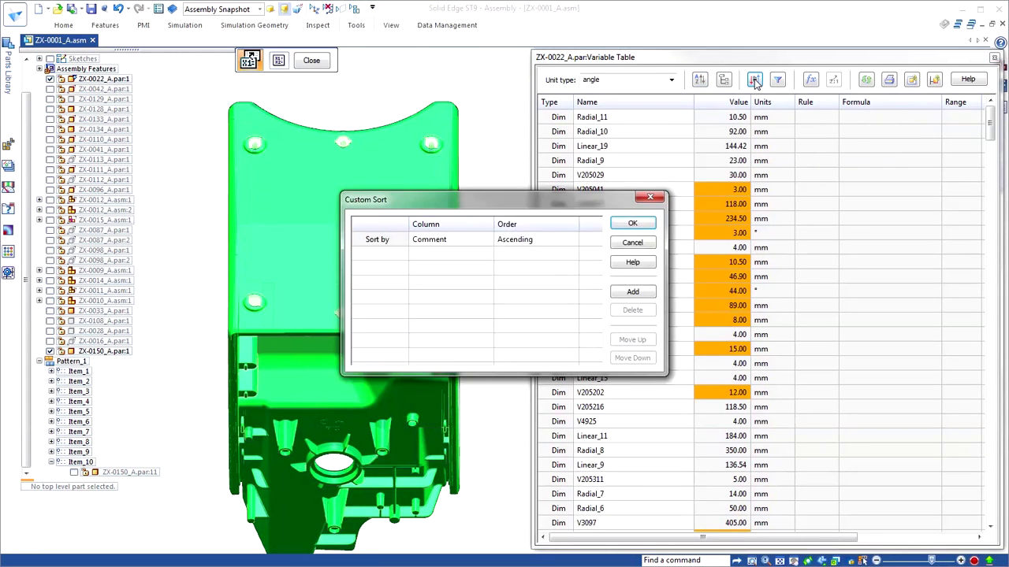
{"action": "left_click", "coordinate": [491, 241]}
{"action": "left_click", "coordinate": [486, 240]}
{"action": "left_click", "coordinate": [460, 261]}
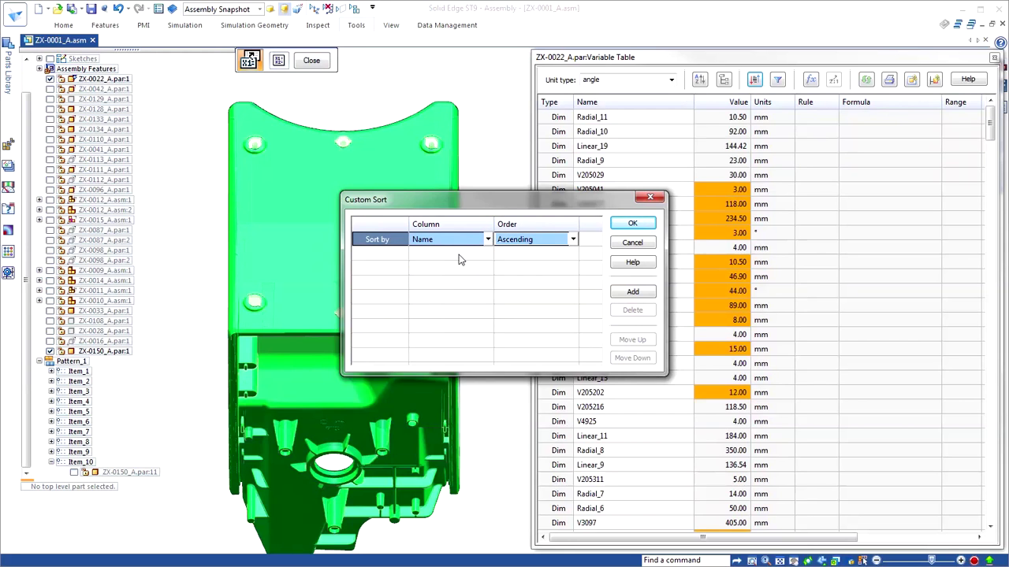
{"action": "left_click", "coordinate": [633, 291]}
{"action": "left_click", "coordinate": [449, 254]}
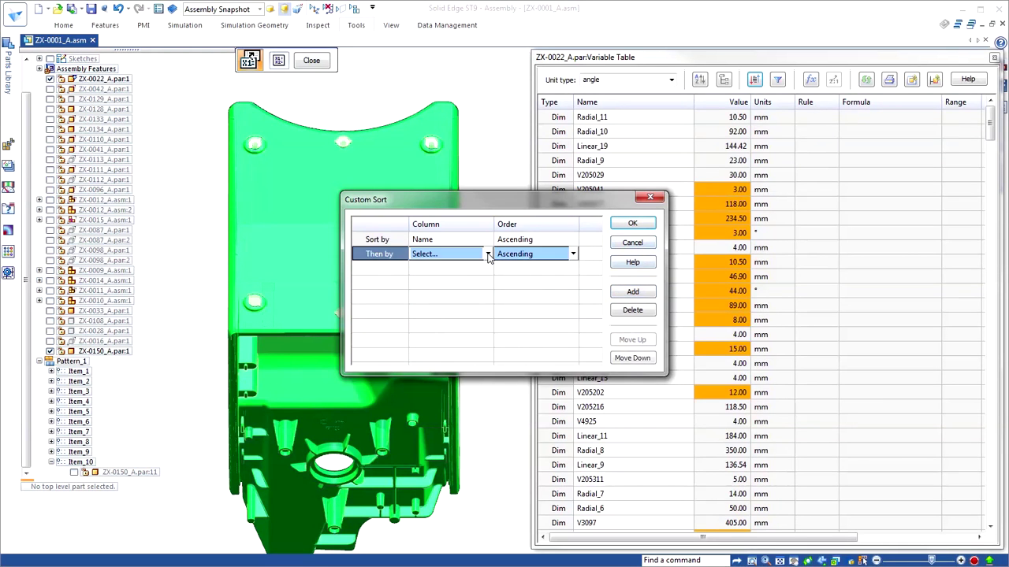
{"action": "left_click", "coordinate": [488, 254]}
{"action": "left_click", "coordinate": [453, 277]}
{"action": "left_click", "coordinate": [635, 224]}
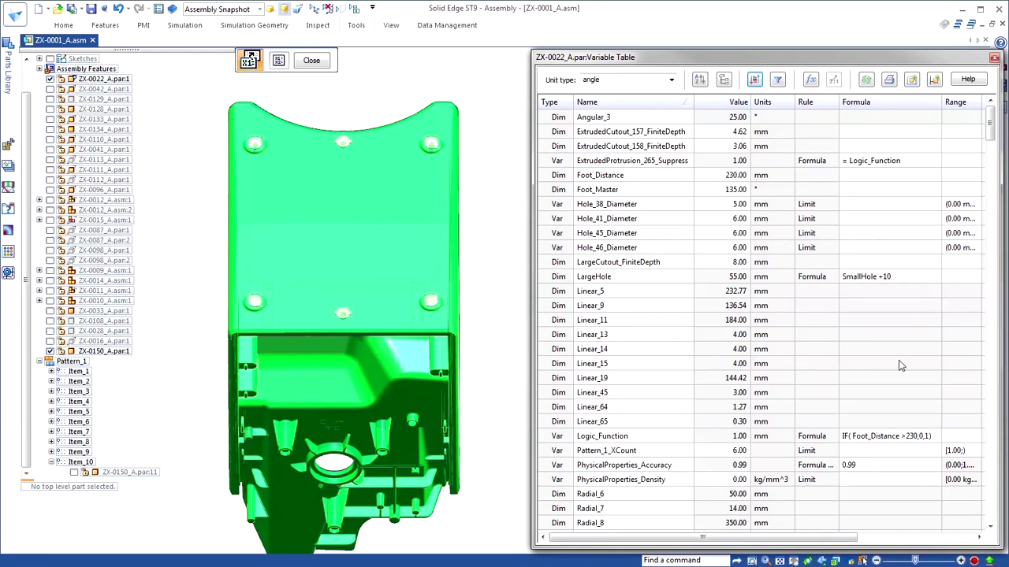
{"action": "left_click", "coordinate": [810, 79]}
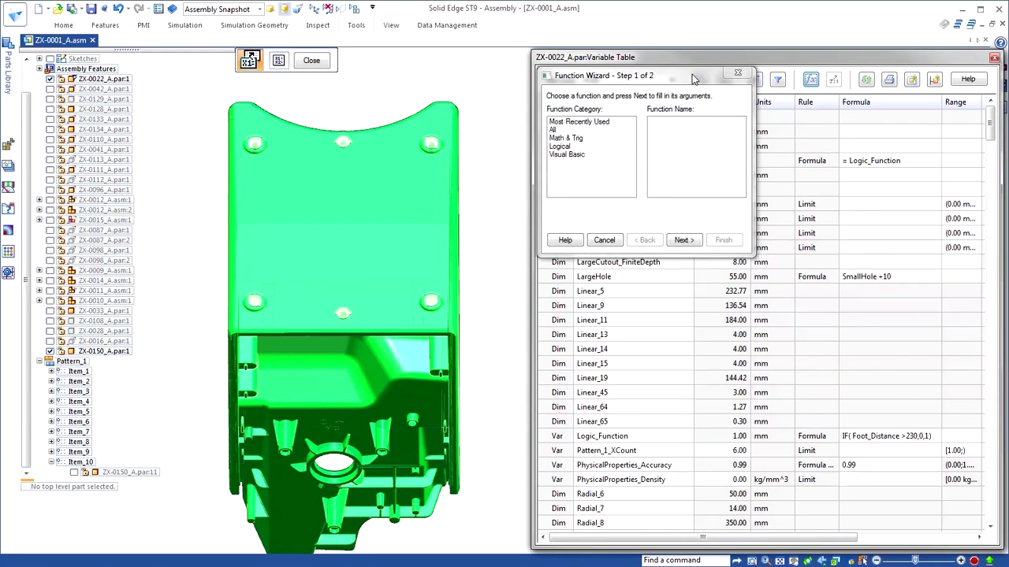
{"action": "left_click_drag", "start_coordinate": [694, 79], "coordinate": [753, 116]}
{"action": "left_click", "coordinate": [639, 177]}
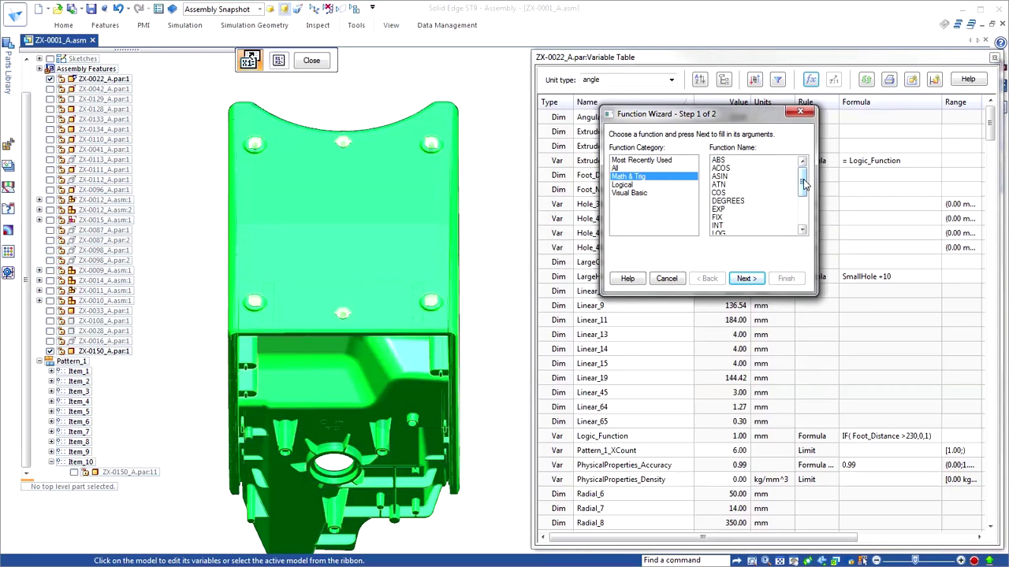
{"action": "left_click_drag", "start_coordinate": [804, 184], "coordinate": [804, 209]}
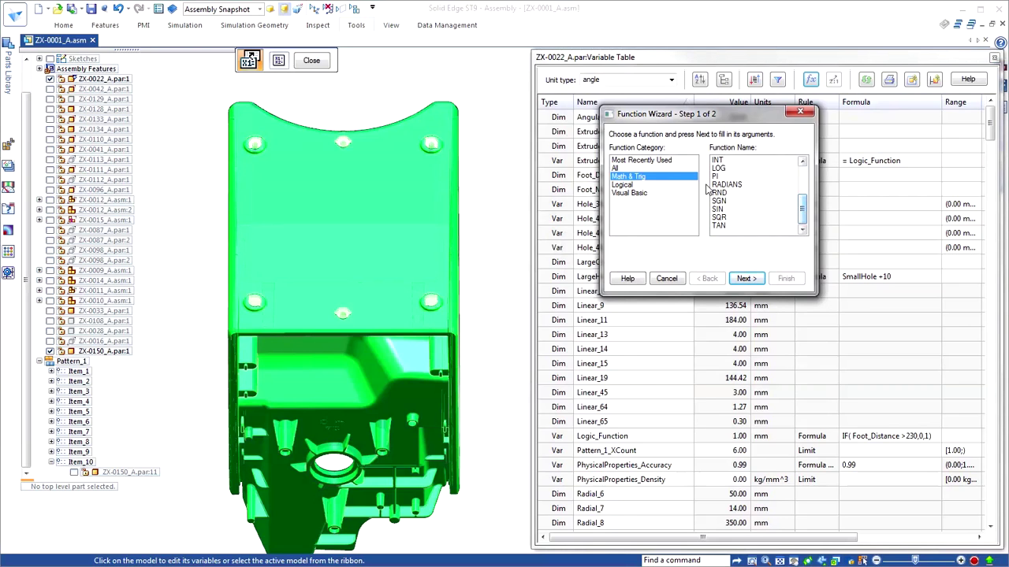
{"action": "left_click", "coordinate": [620, 186]}
{"action": "left_click", "coordinate": [745, 278]}
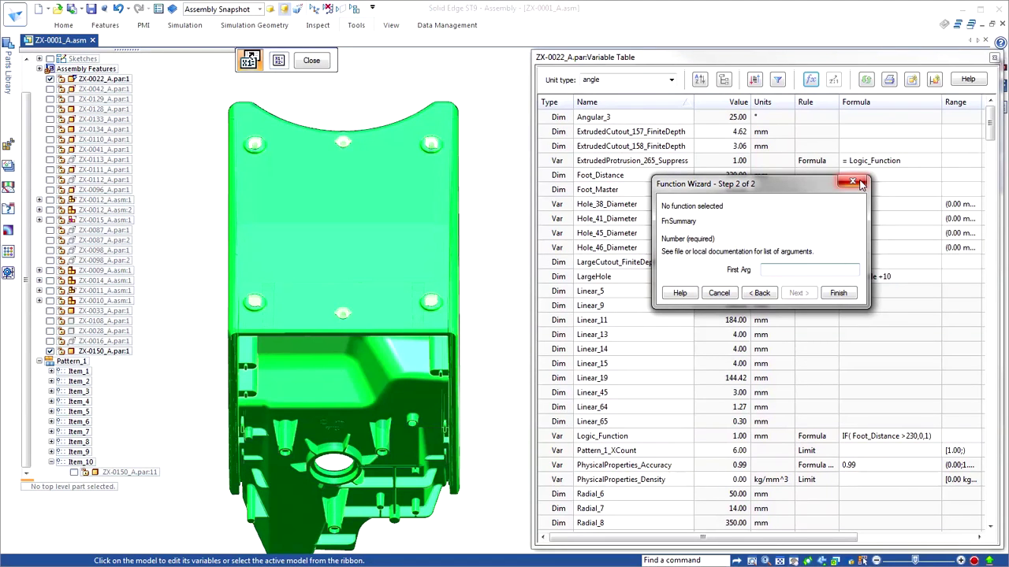
{"action": "left_click", "coordinate": [853, 183]}
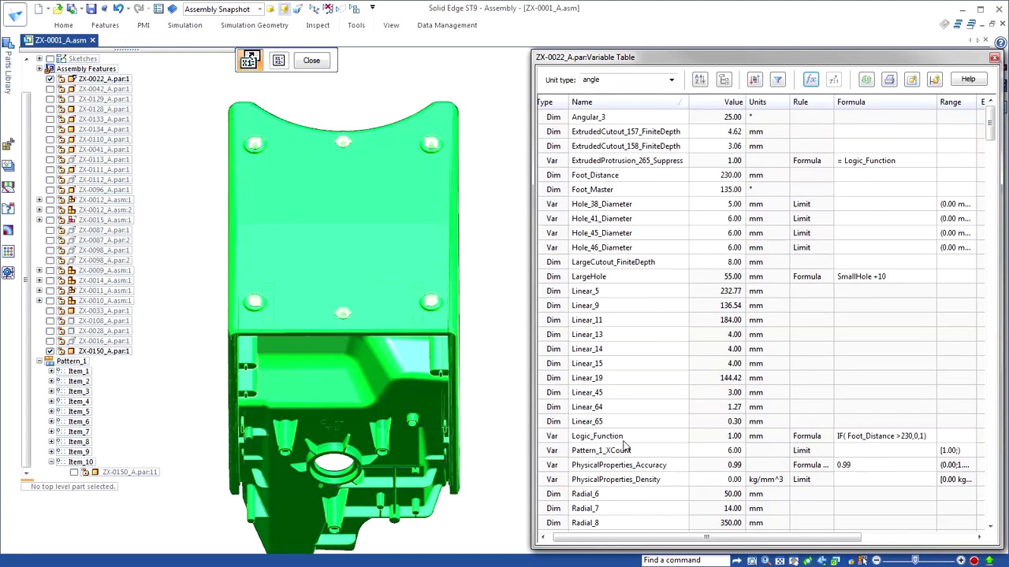
Step: Set Foot_Distance to 250 mm and close the Variable Table
{"action": "left_click", "coordinate": [731, 177]}
{"action": "type", "text": "250"}
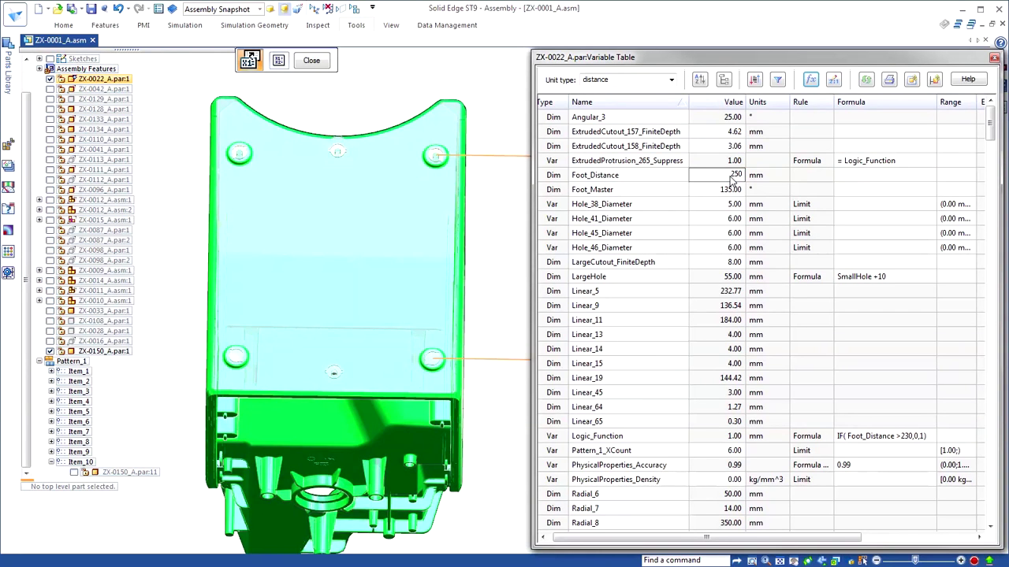
{"action": "key", "text": "Return"}
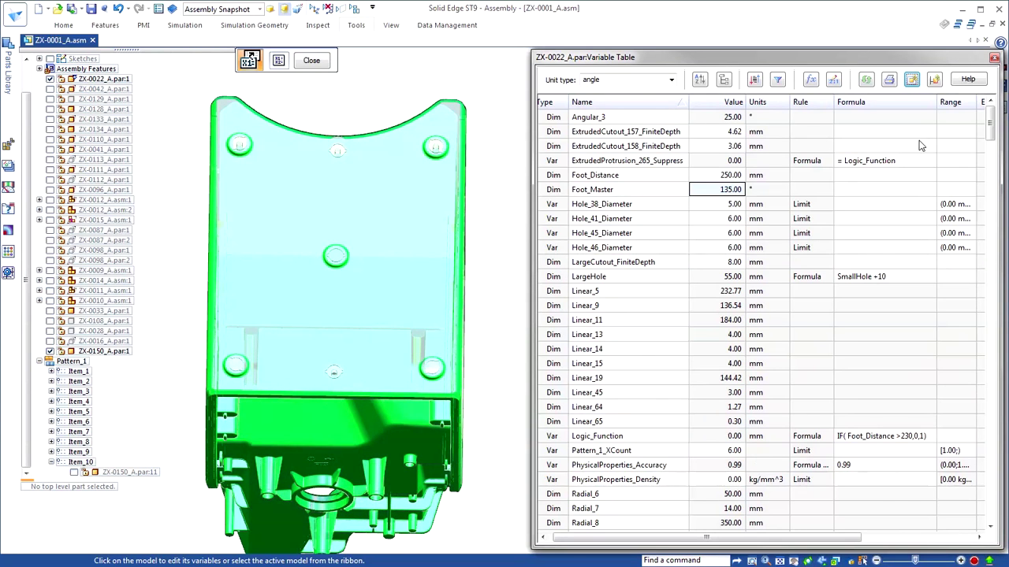
{"action": "left_click", "coordinate": [995, 61]}
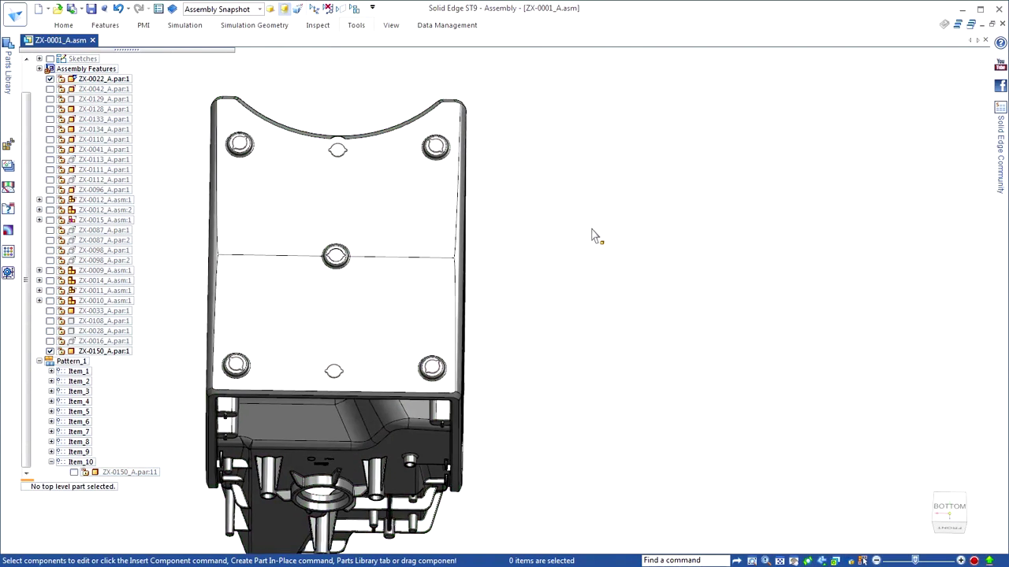
Step: Open ZX-0030_A.par in place and cancel the Material Table, keeping its Polypropylene material
{"action": "mouse_move", "coordinate": [594, 235]}
{"action": "middle_mouse_down"}
{"action": "mouse_move", "coordinate": [635, 207]}
{"action": "mouse_move", "coordinate": [576, 210]}
{"action": "mouse_move", "coordinate": [689, 160]}
{"action": "middle_mouse_up"}
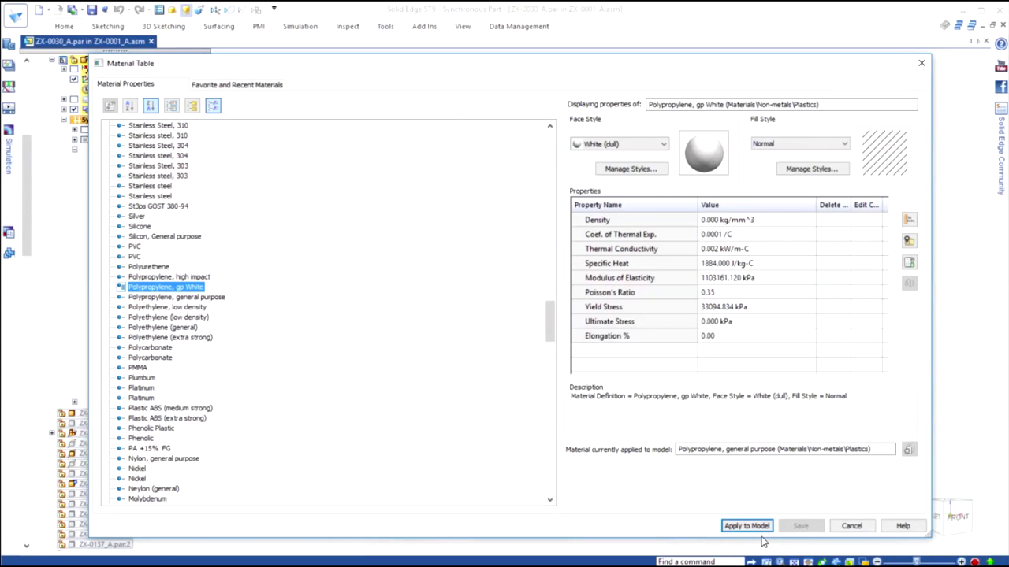
{"action": "left_click", "coordinate": [759, 531]}
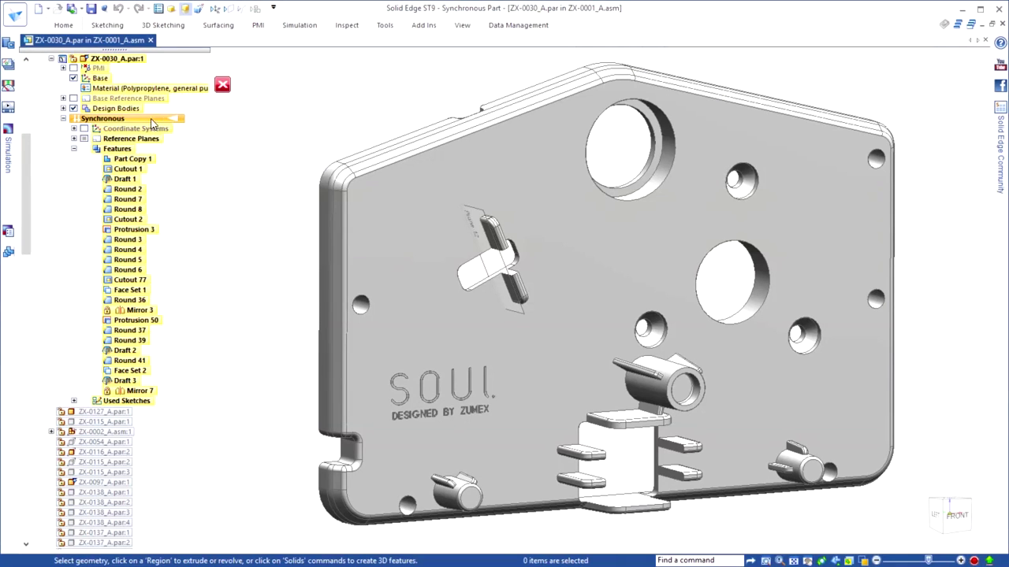
Step: Check the plate's material for out-of-date values, reopening the Material Table on general-purpose Polypropylene
{"action": "right_click", "coordinate": [143, 95]}
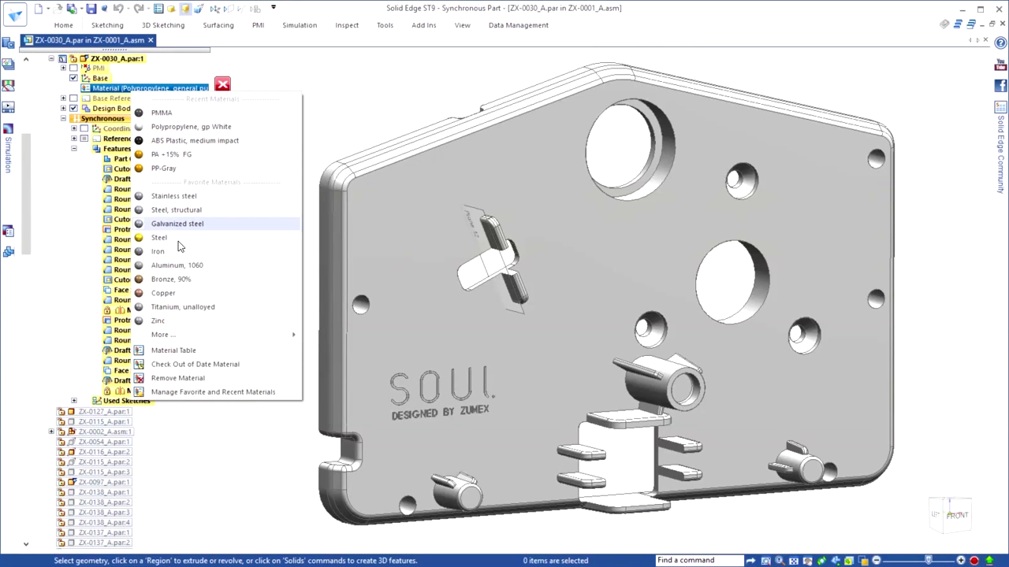
{"action": "left_click", "coordinate": [167, 364]}
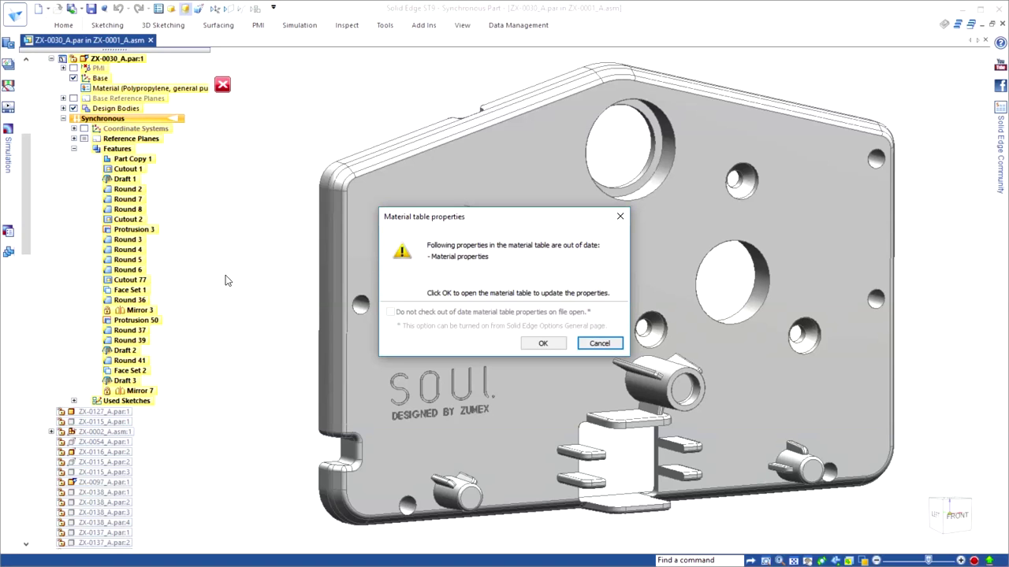
{"action": "left_click", "coordinate": [543, 342]}
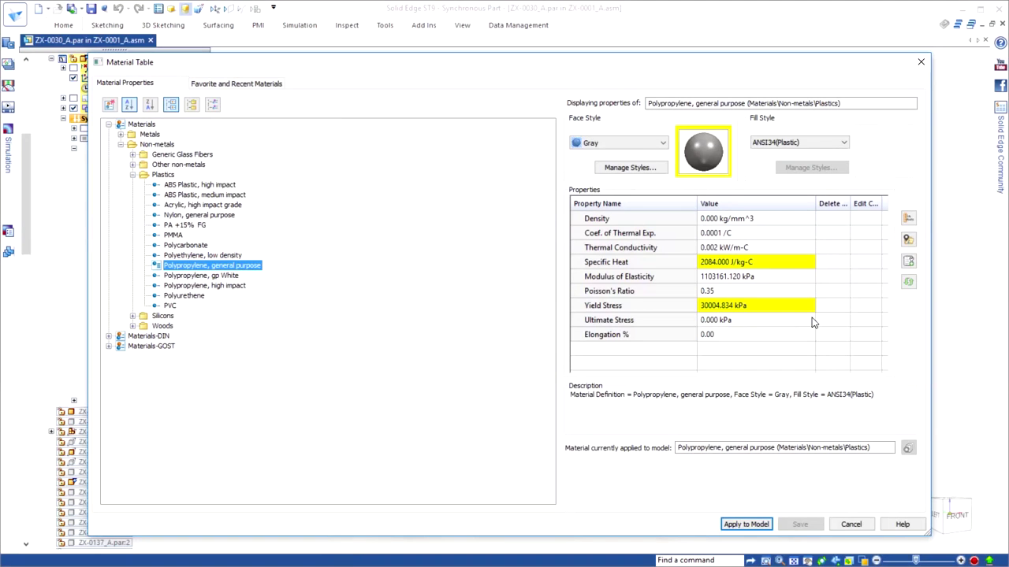
Step: Update the polypropylene properties, then select Polypropylene, gp White from a descending flat list
{"action": "left_click", "coordinate": [908, 283]}
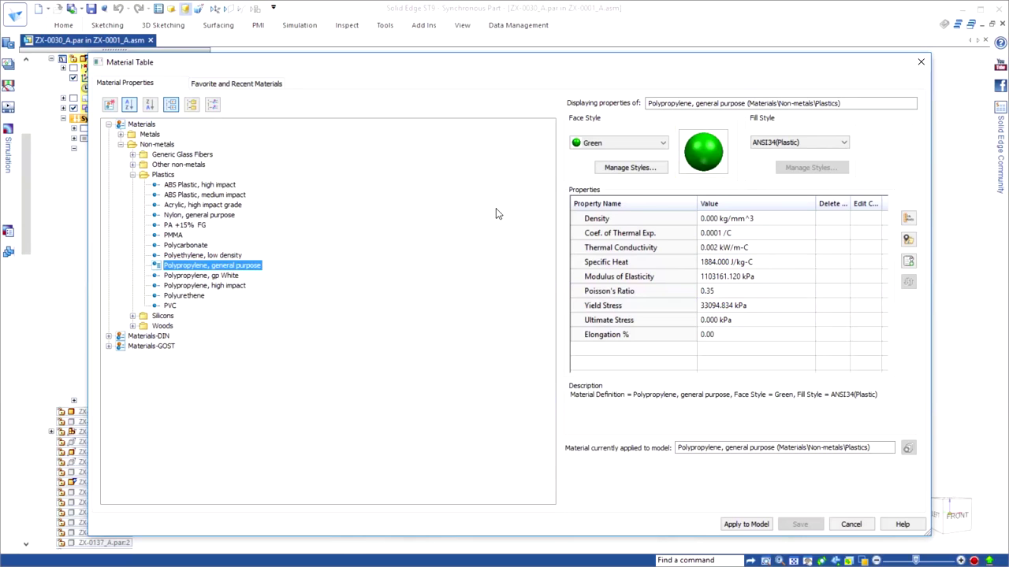
{"action": "left_click", "coordinate": [191, 106]}
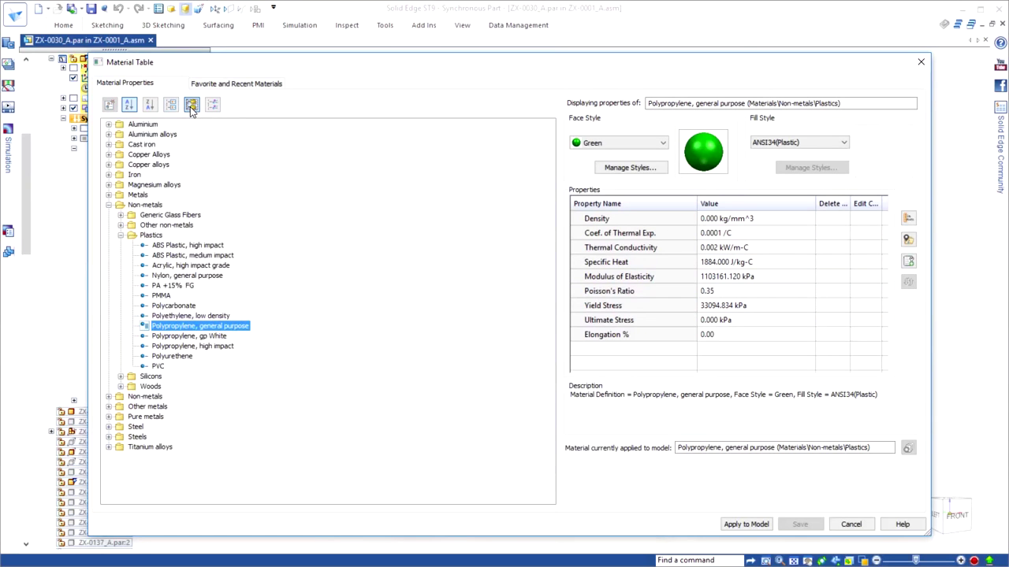
{"action": "left_click", "coordinate": [212, 106]}
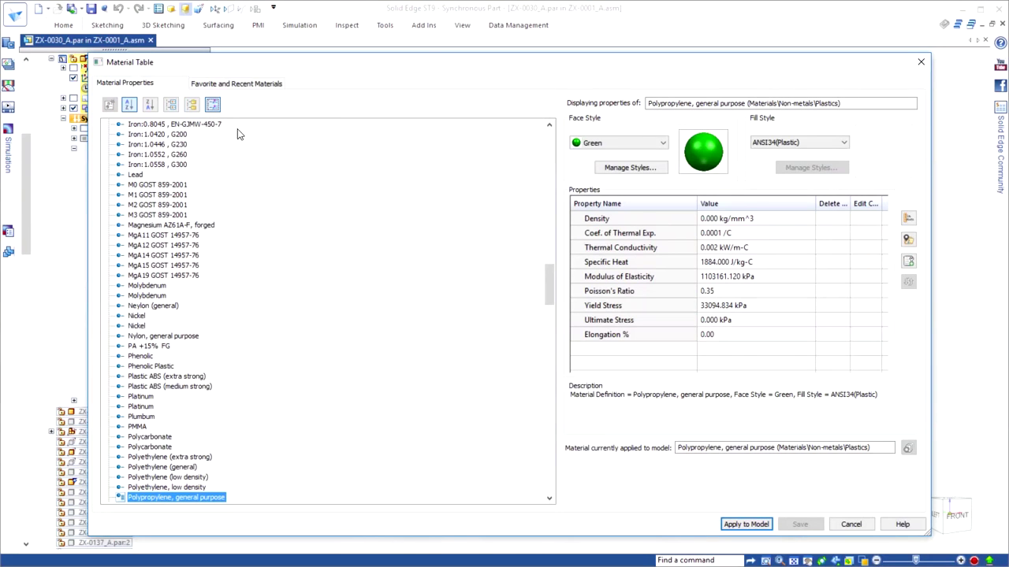
{"action": "left_click", "coordinate": [149, 105]}
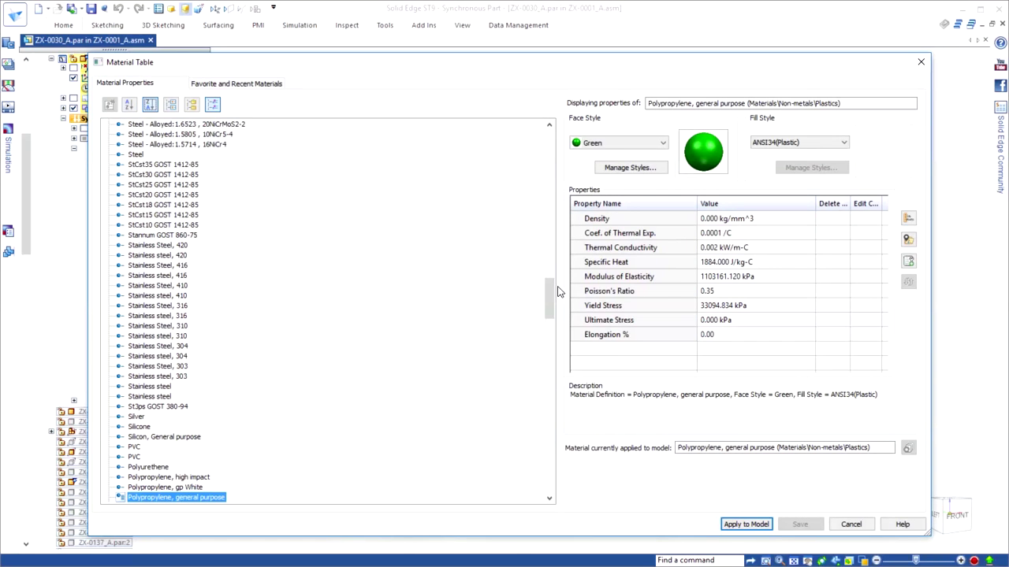
{"action": "left_click_drag", "start_coordinate": [549, 300], "coordinate": [550, 322]}
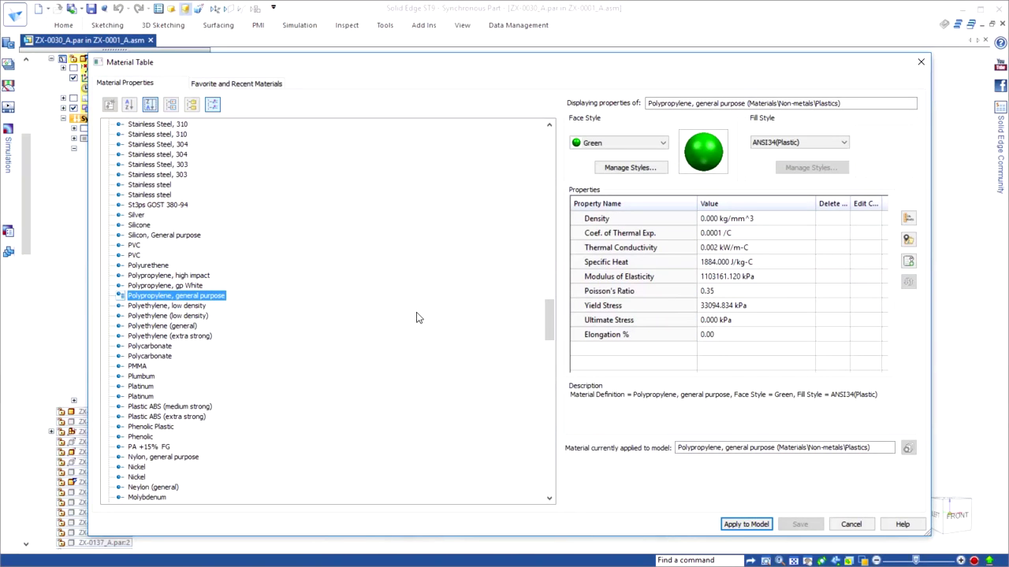
{"action": "left_click", "coordinate": [201, 286]}
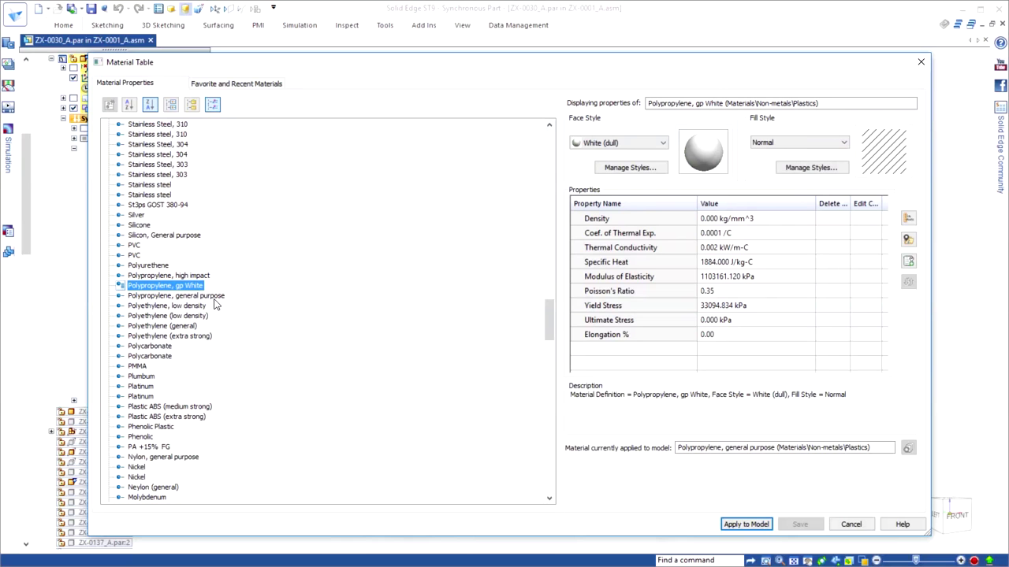
Step: Apply Polypropylene, gp White to the plate, replacing all face styles, and view it tilted
{"action": "left_click", "coordinate": [746, 525]}
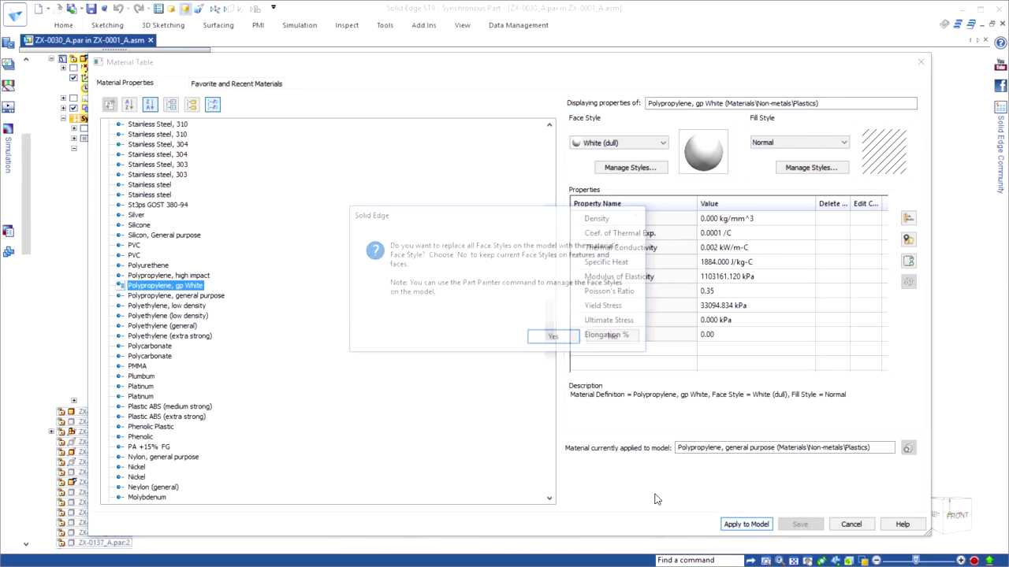
{"action": "left_click", "coordinate": [554, 338]}
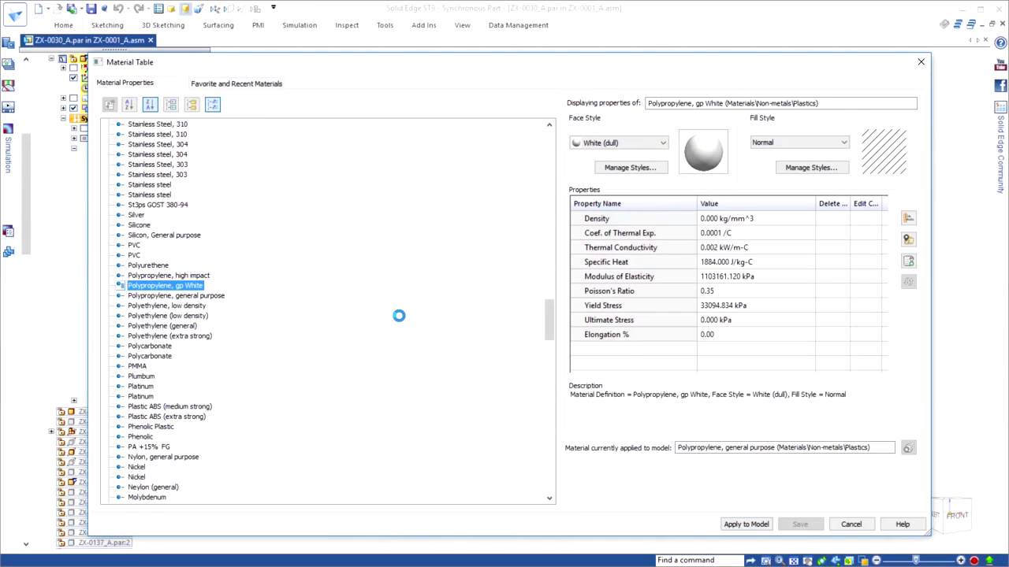
{"action": "key", "text": "ctrl+t"}
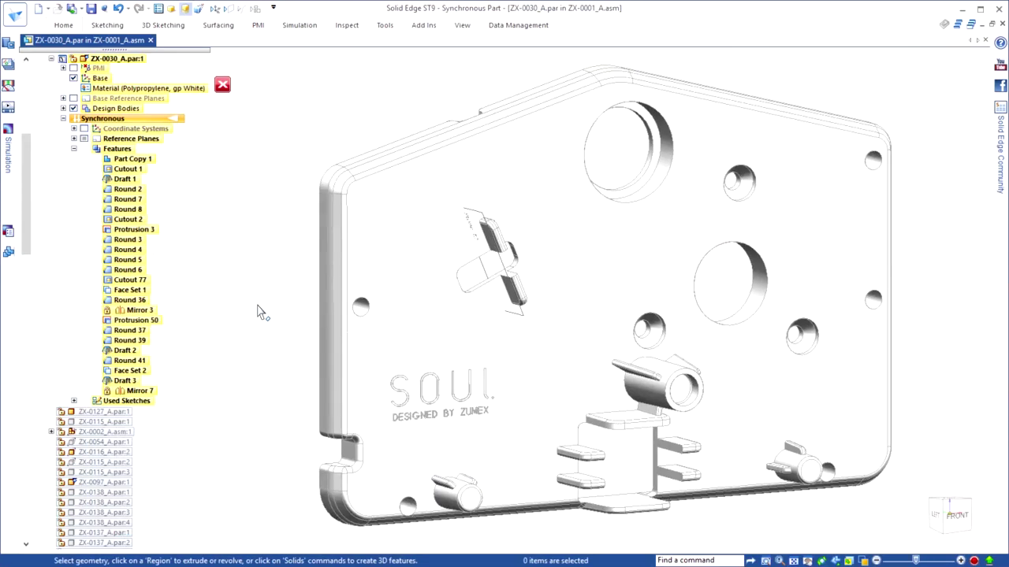